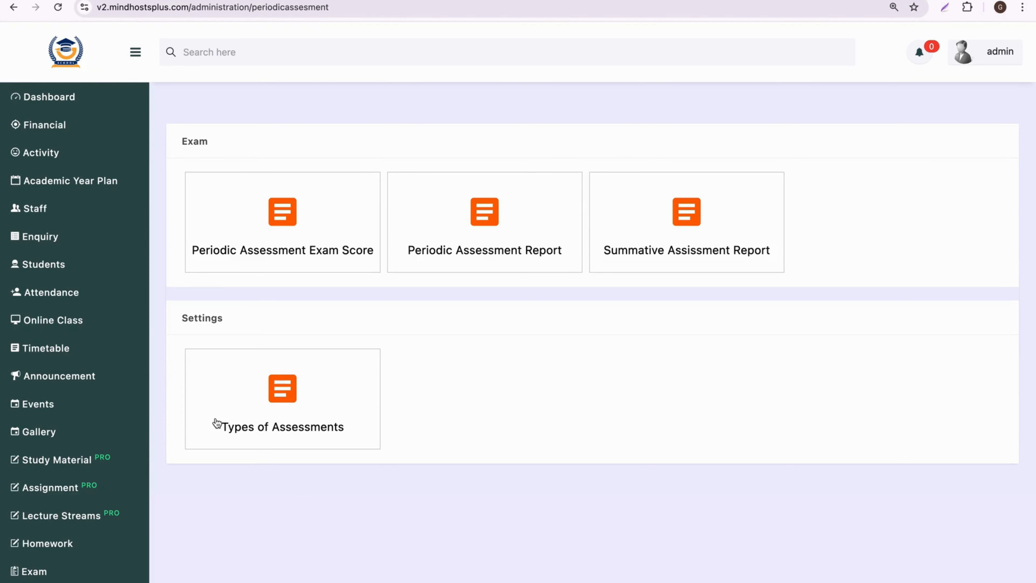
- Start a new assessment type under Types of Assessments, named Written Test and assigned to Class 2
left_click(251, 401)
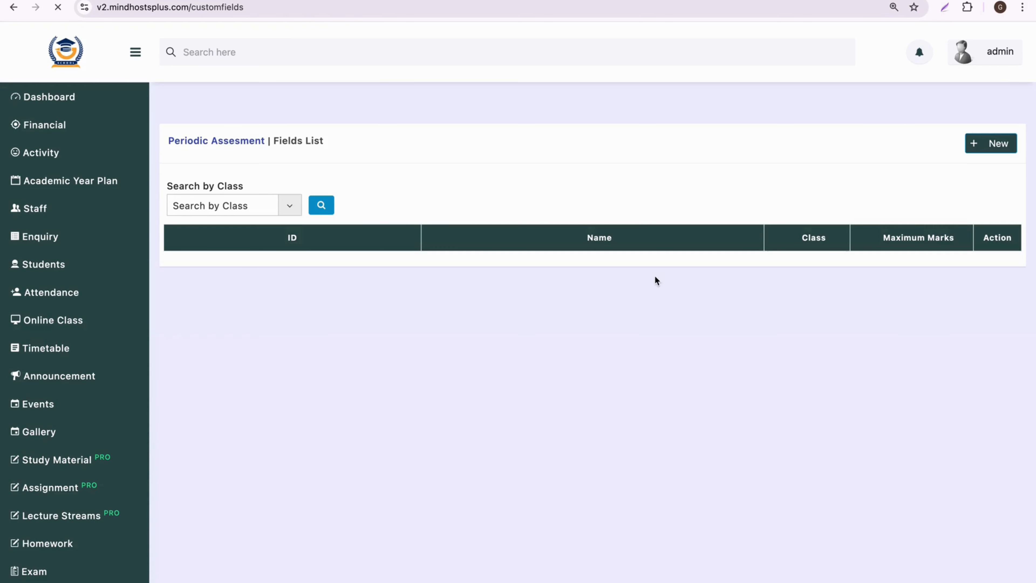
left_click(982, 142)
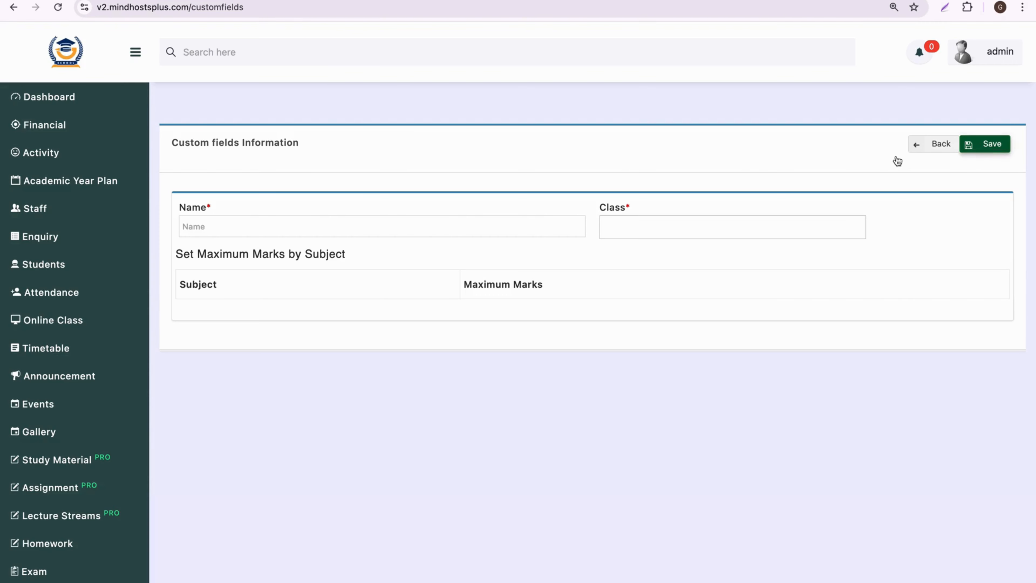
left_click(207, 229)
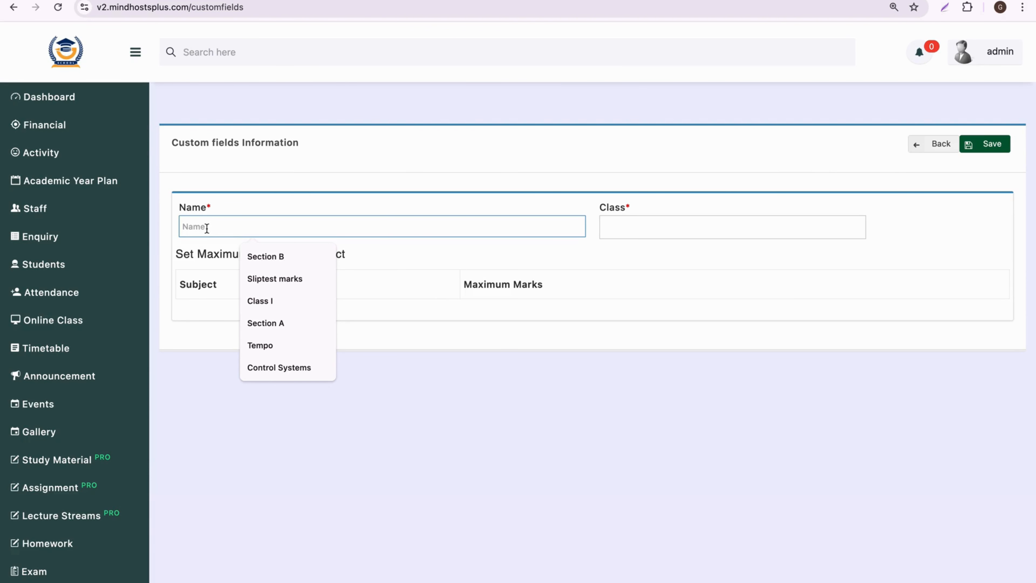
type("Written")
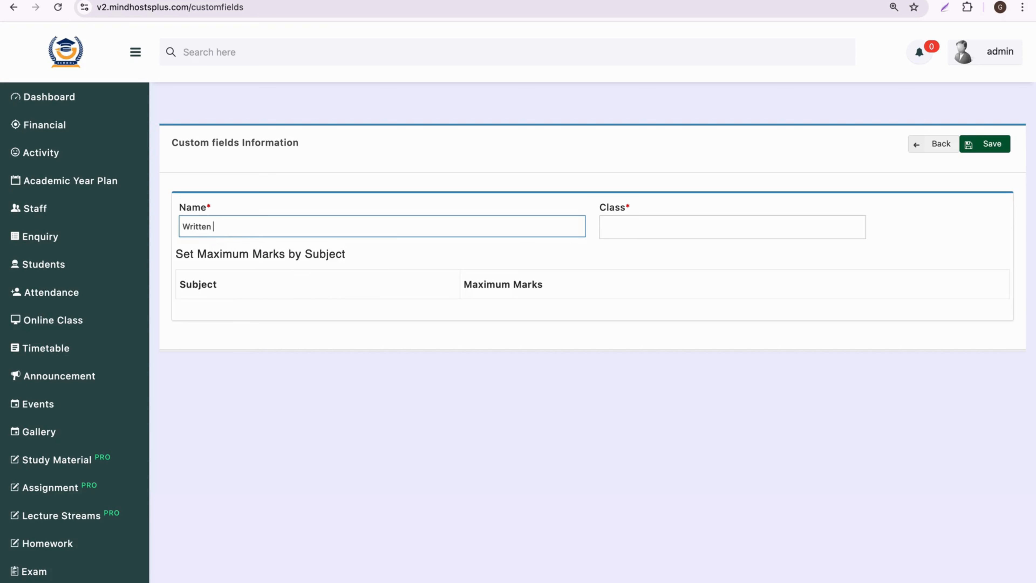
key("BackSpace")
key("BackSpace")
type("Test")
left_click(664, 228)
left_click(643, 272)
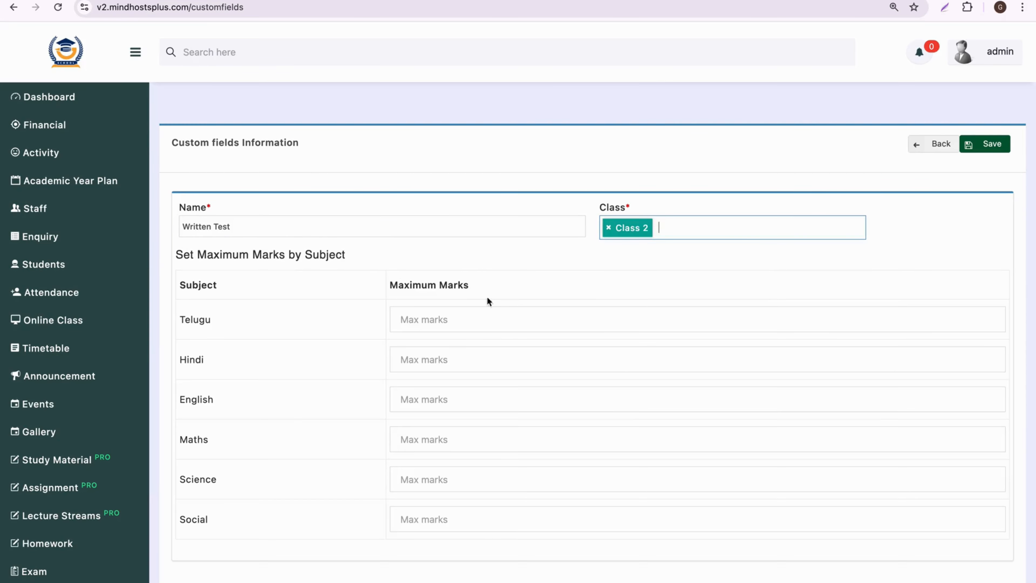
- Set the Written Test maximum marks to 5 for Telugu, Hindi, English, Maths, Science and Social, and save the assessment type
left_click(420, 327)
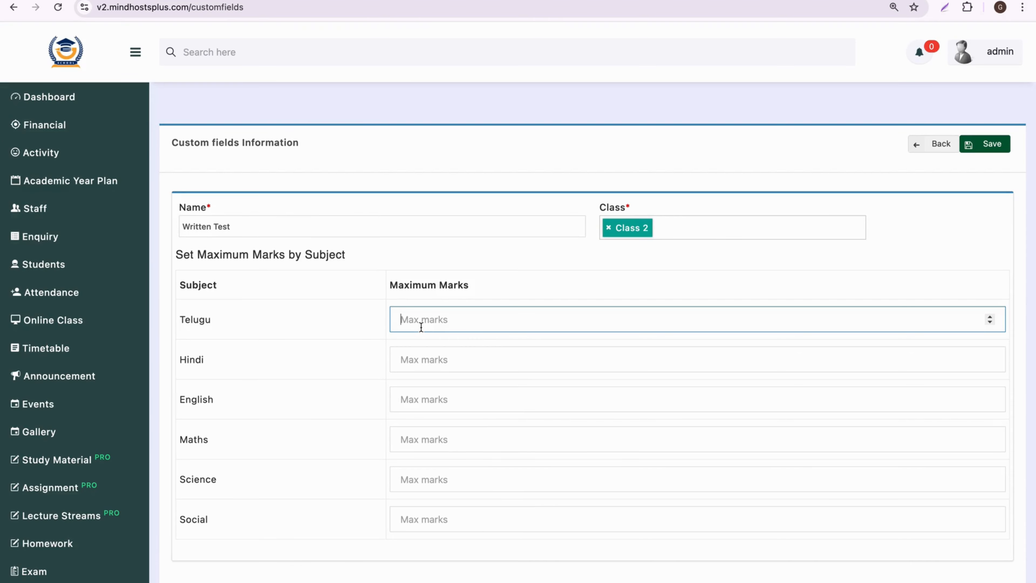
type("5")
left_click(419, 353)
type("5")
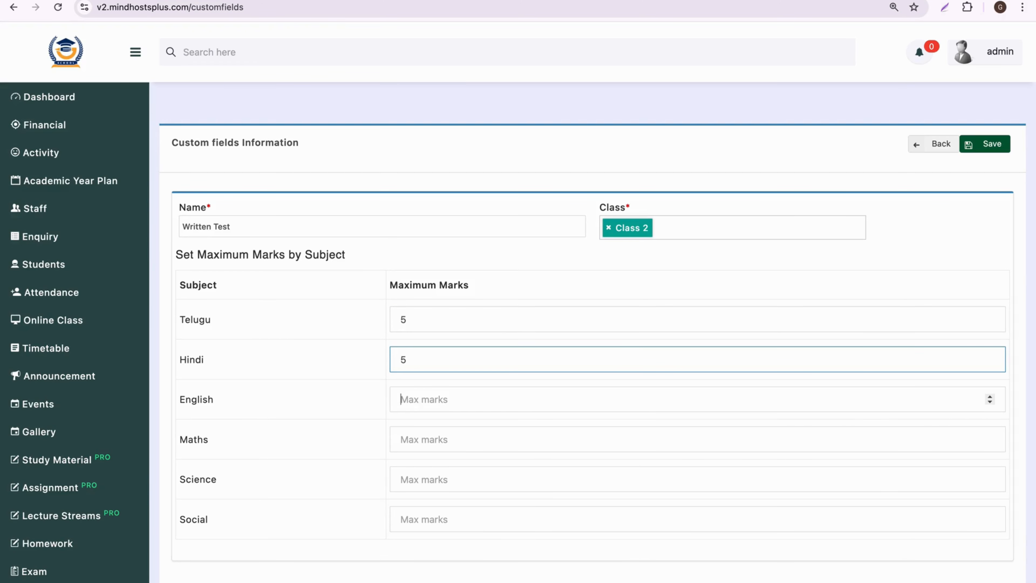
left_click(419, 399)
type("5")
left_click(424, 433)
type("5")
key("Tab")
type("5")
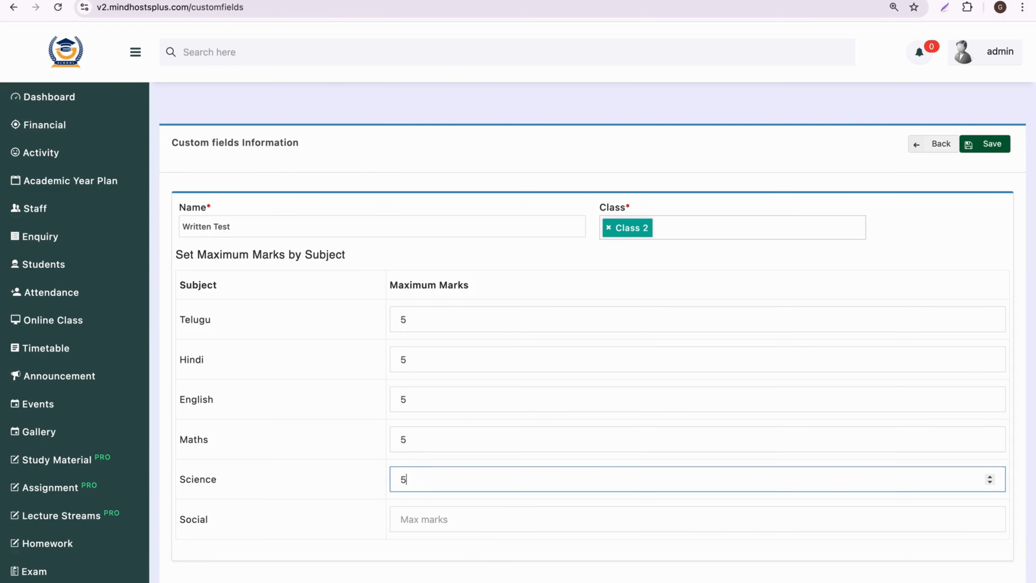
left_click(431, 513)
type("5")
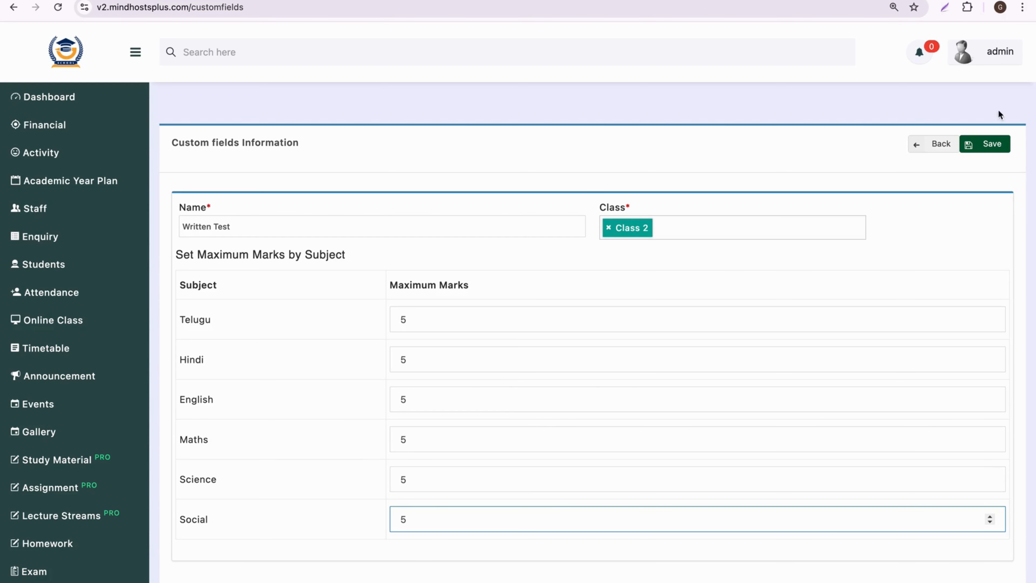
left_click(983, 148)
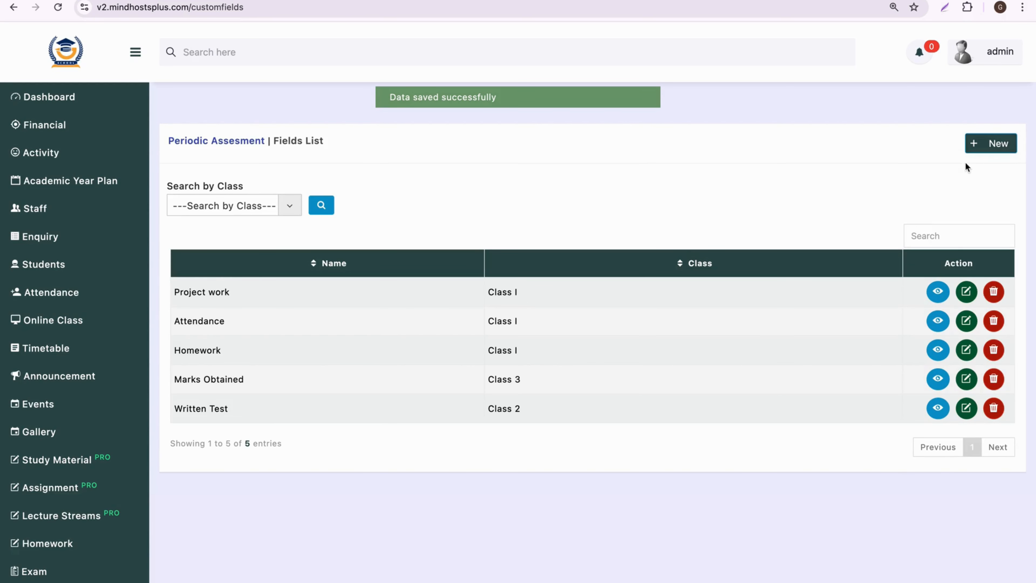
- Start another assessment type named Slip Test and assign it to Class 2
left_click(980, 148)
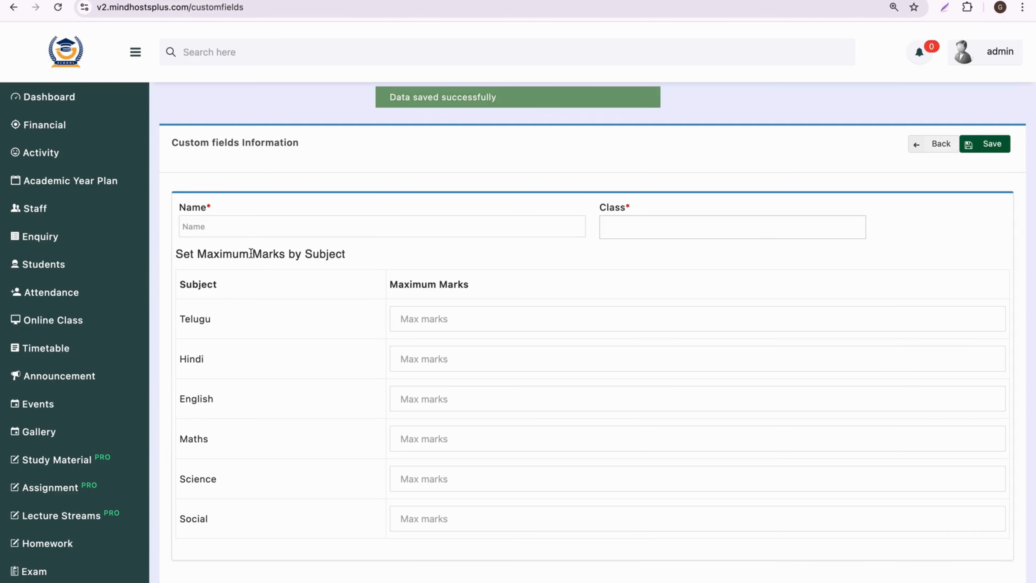
left_click(266, 229)
type("Sl")
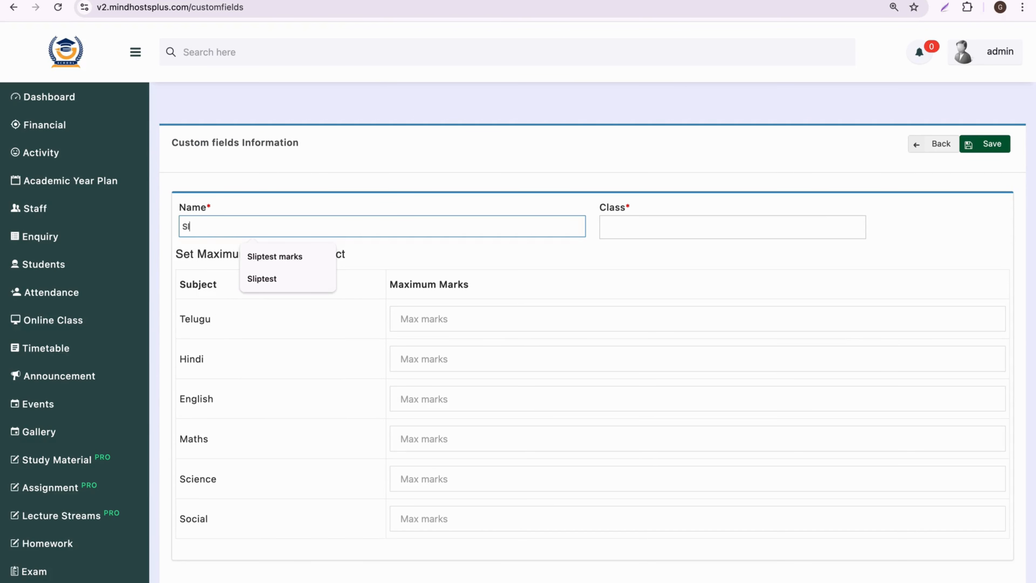
type("ip Test")
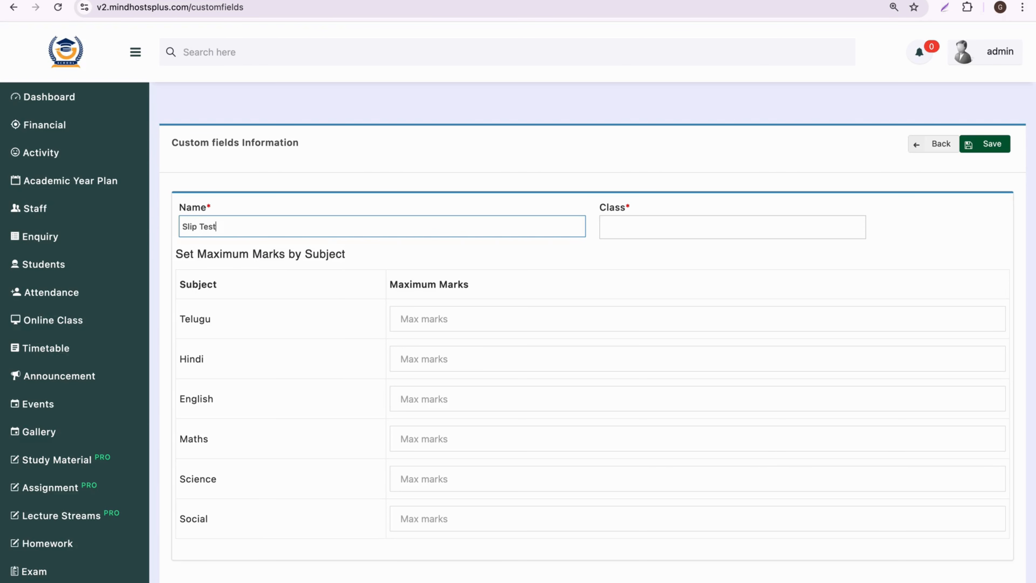
left_click(604, 227)
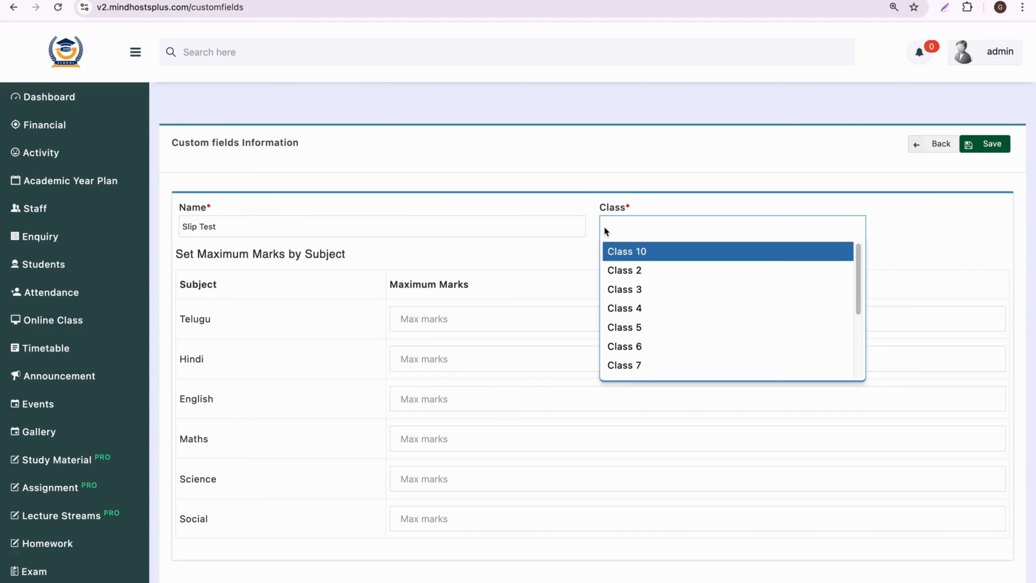
left_click(608, 268)
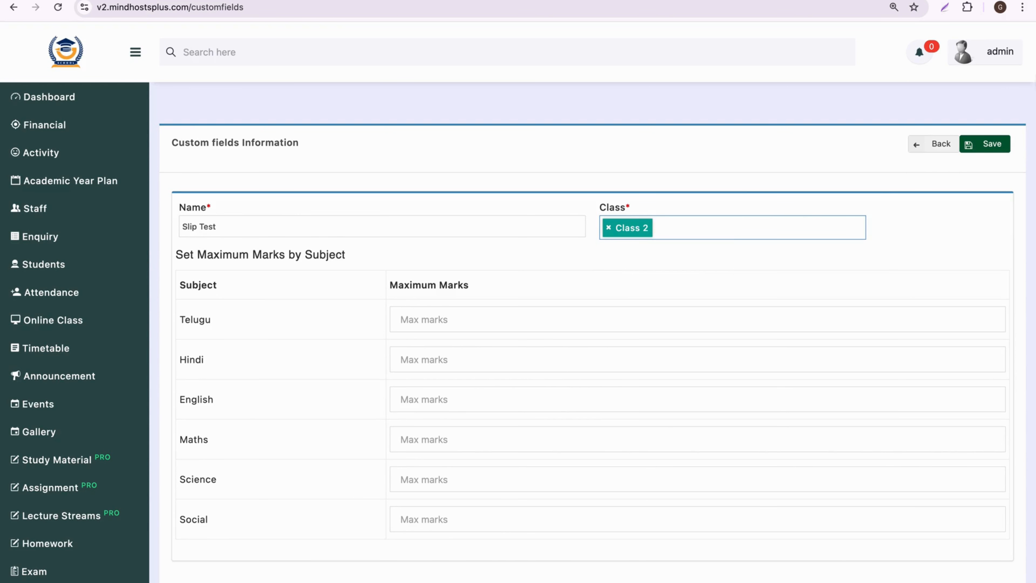
- Give the Slip Test maximum marks of 5 in all six subjects, Telugu through Social, and save it
left_click(516, 328)
type("5")
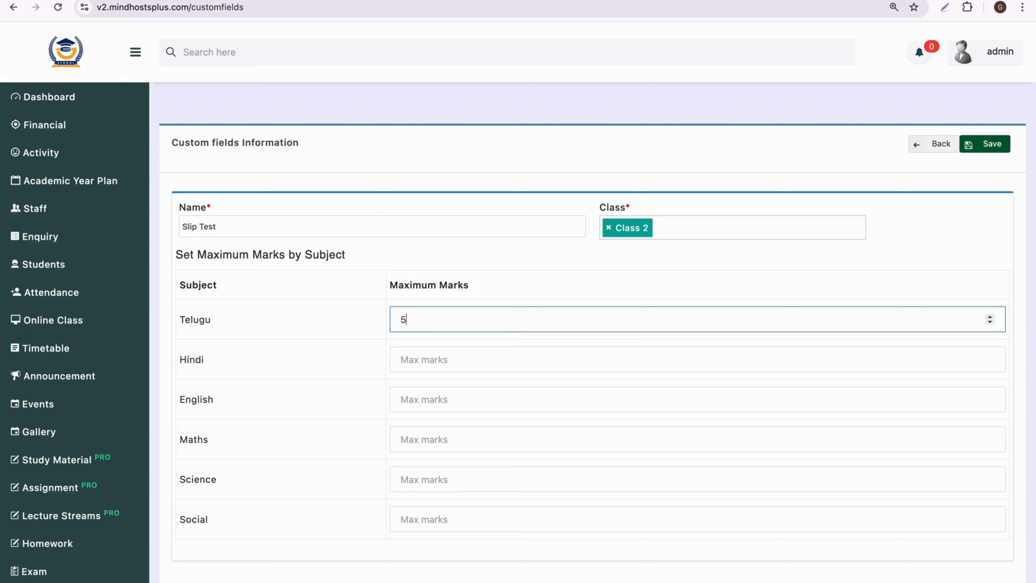
left_click(508, 354)
type("5")
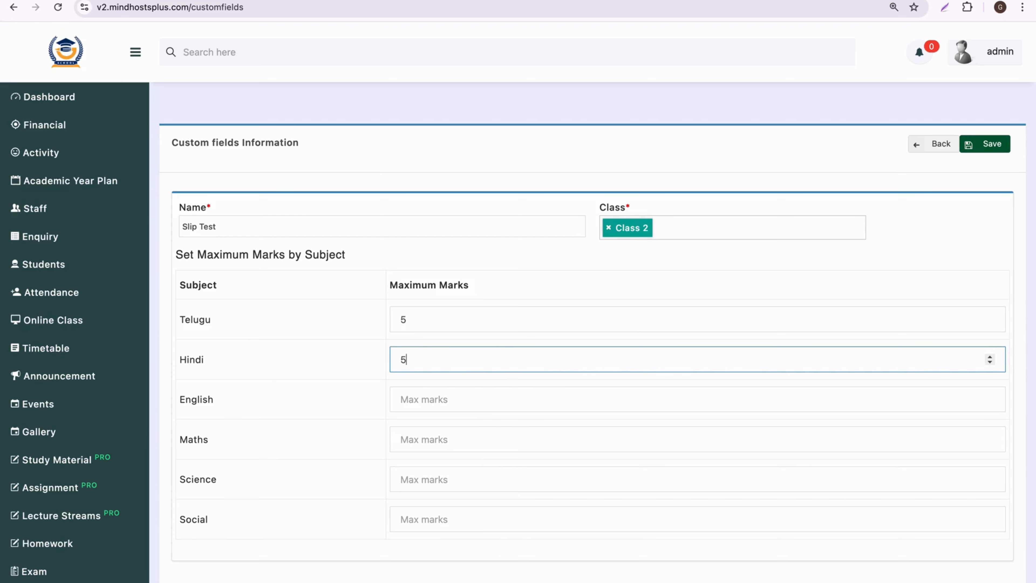
left_click(490, 394)
type("5")
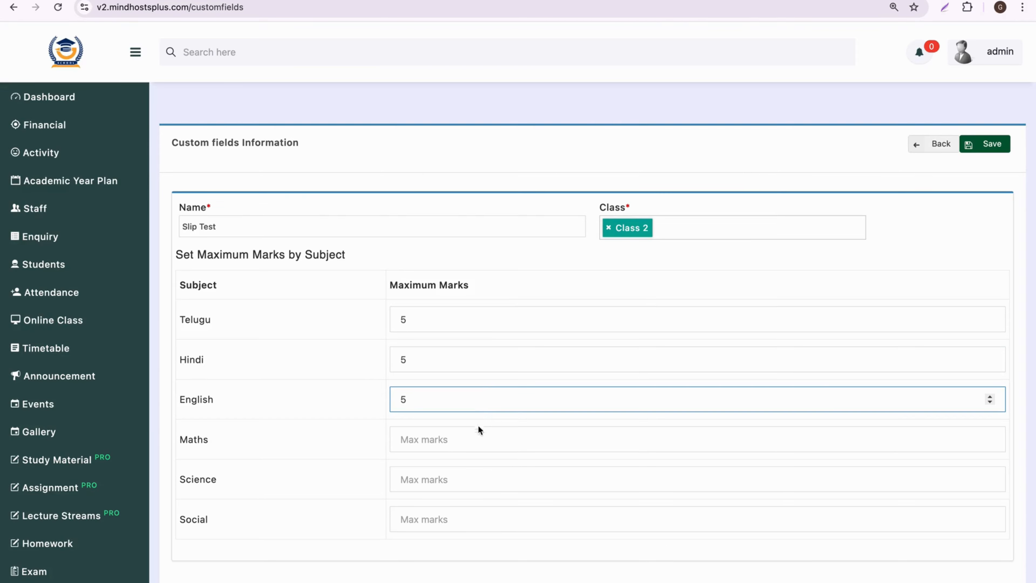
left_click(474, 435)
type("5")
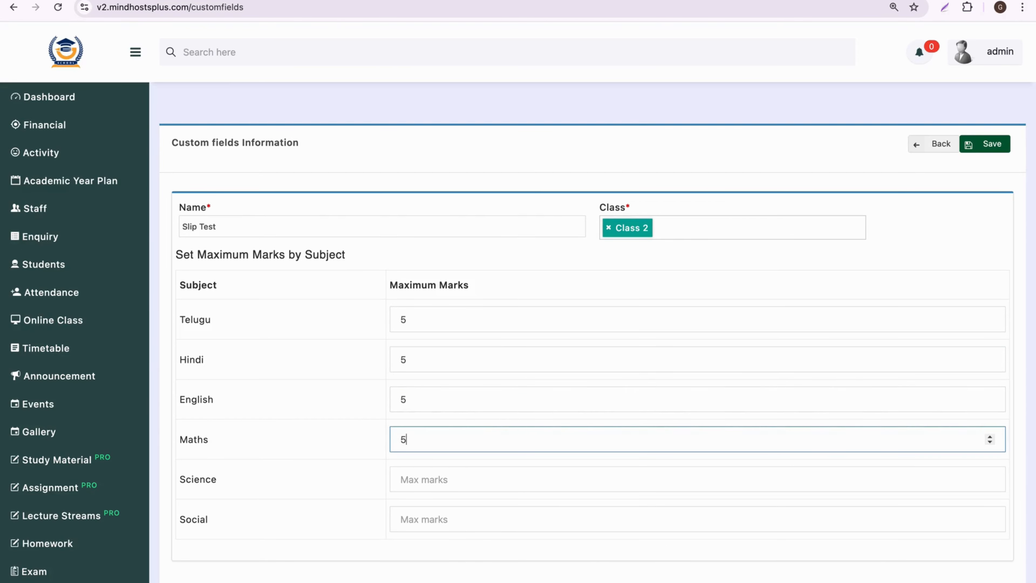
left_click(461, 483)
type("5")
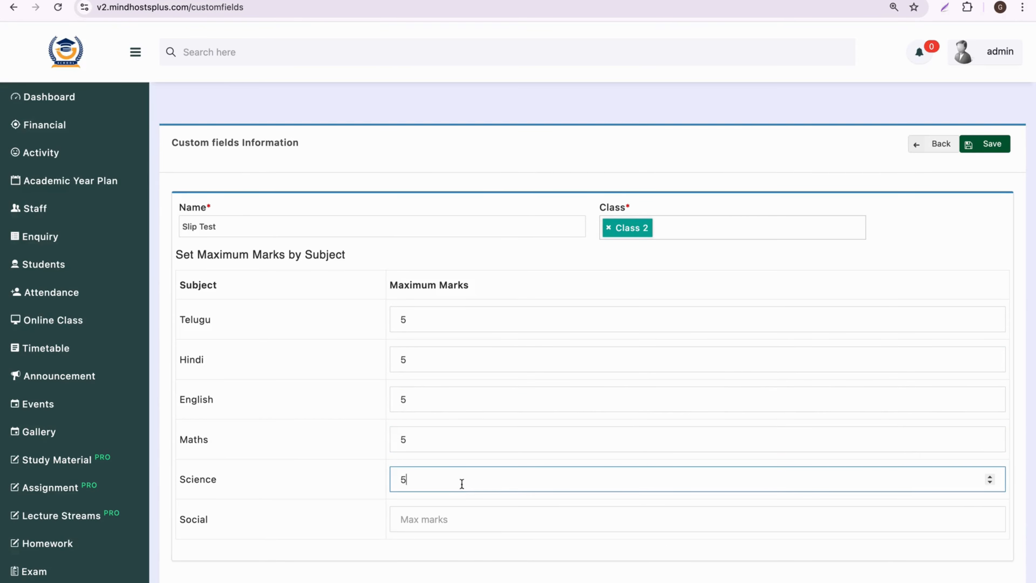
left_click(458, 520)
type("5")
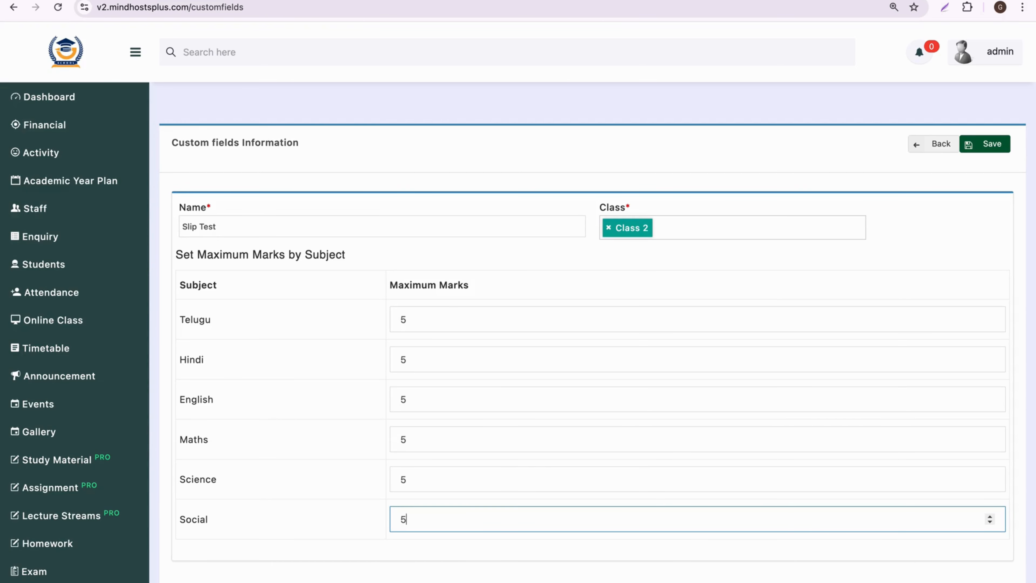
left_click(986, 144)
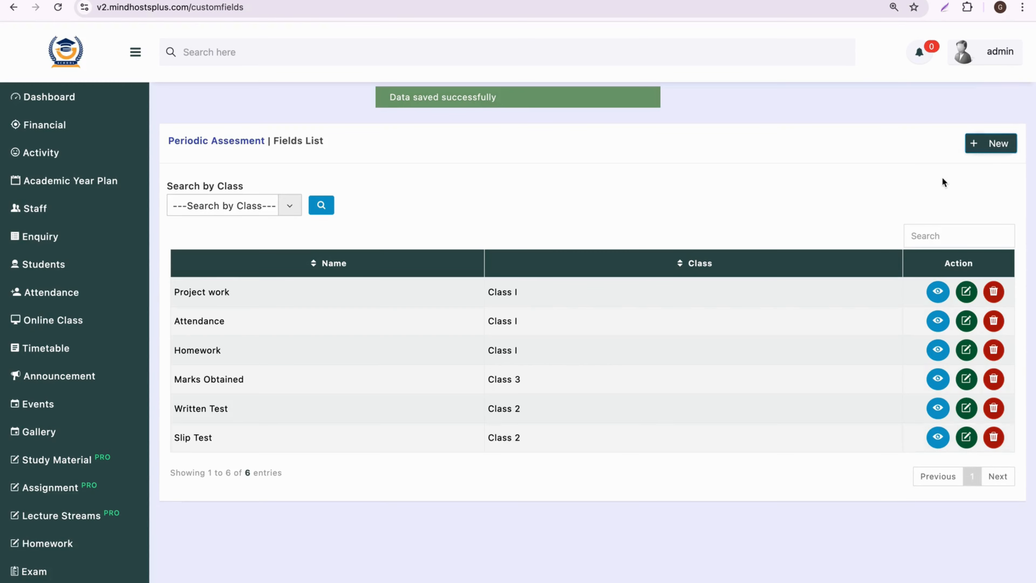
- Create a new assessment type entry named Project Work for Class 2
left_click(995, 143)
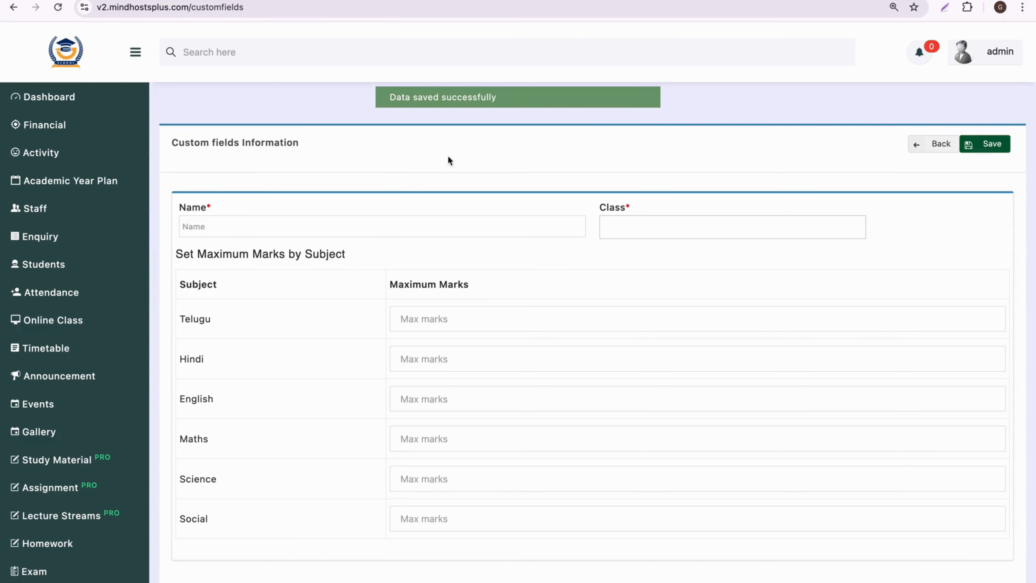
left_click(419, 225)
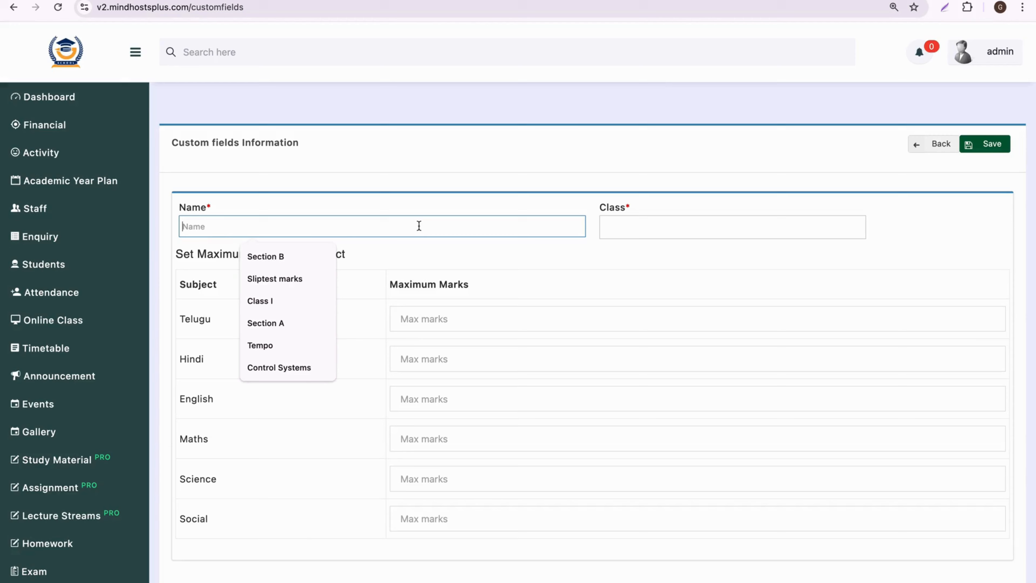
type("Pro")
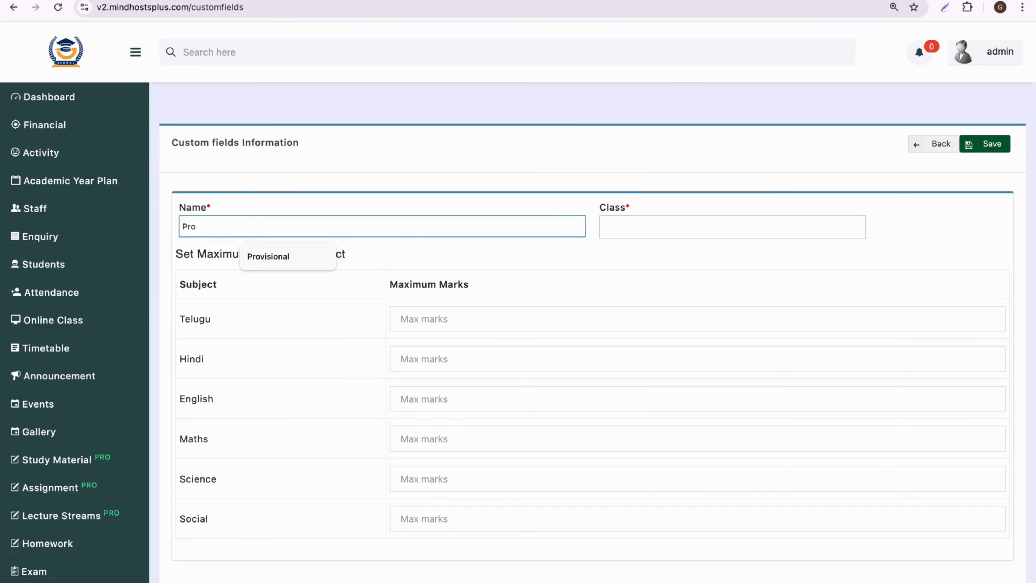
type("ject Work")
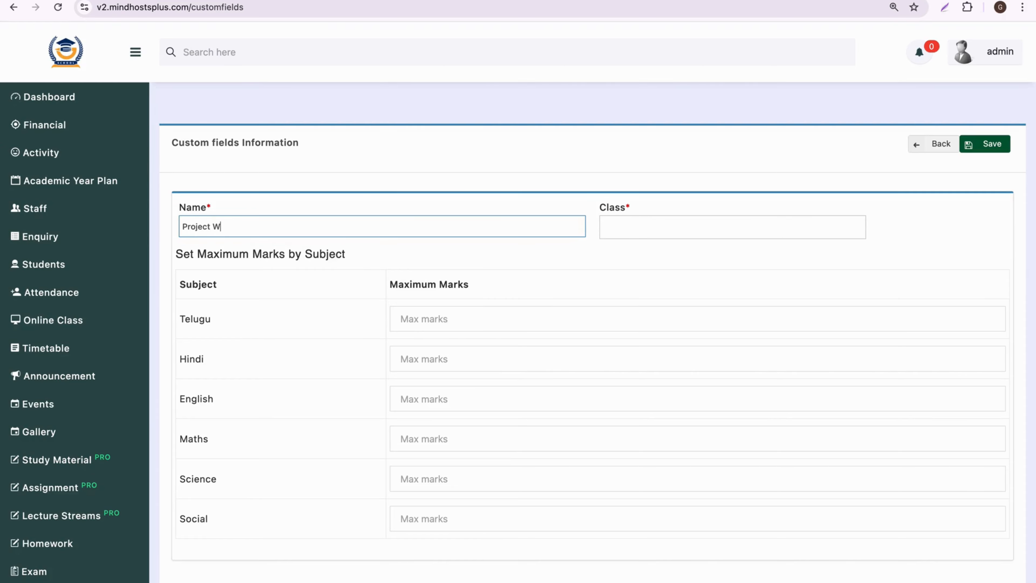
left_click(721, 234)
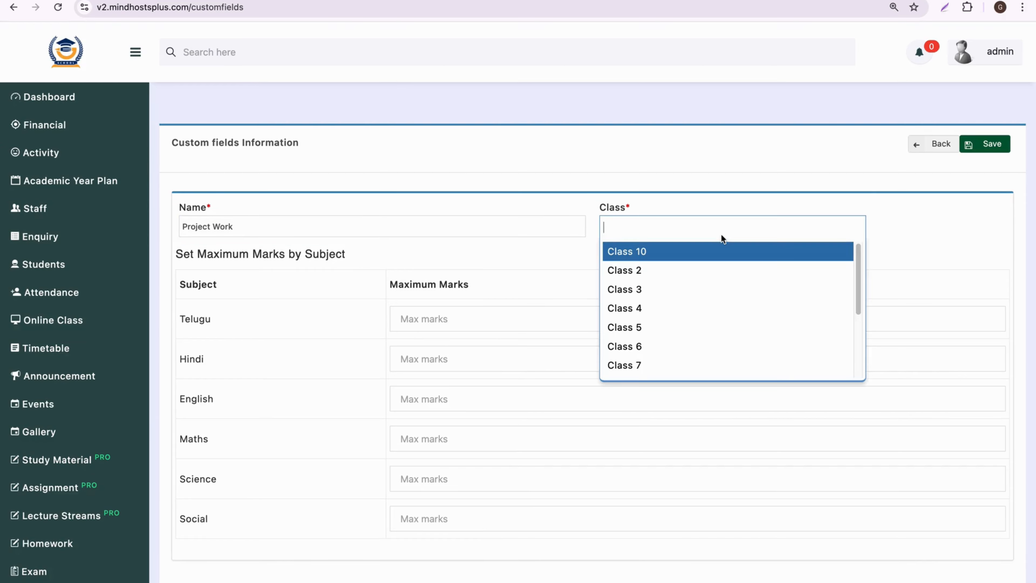
left_click(675, 268)
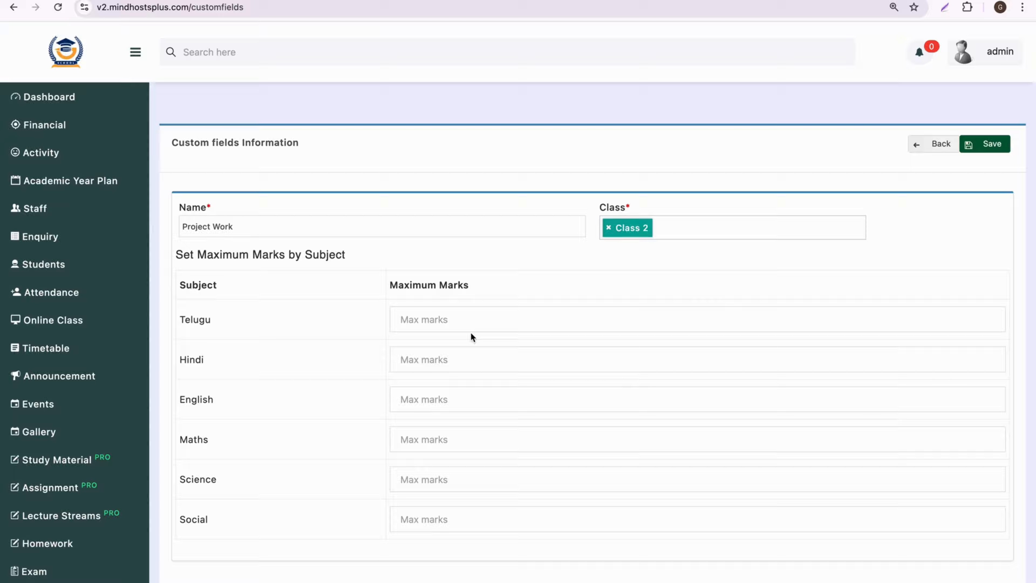
- Enter 5 as the Project Work maximum marks for every subject from Telugu to Social and save the entry
left_click(482, 319)
type("5")
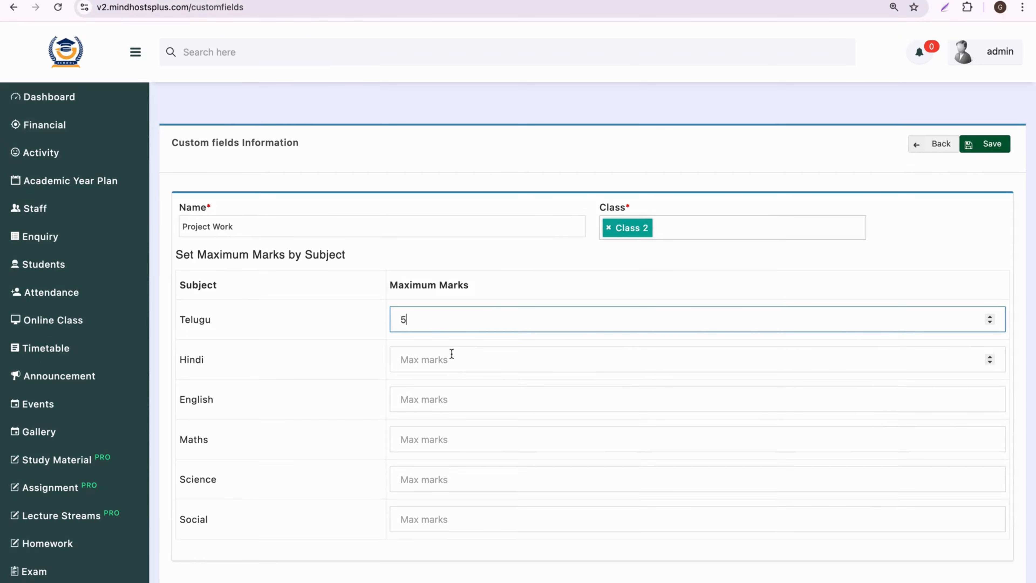
left_click(451, 354)
type("5")
left_click(439, 398)
type("5")
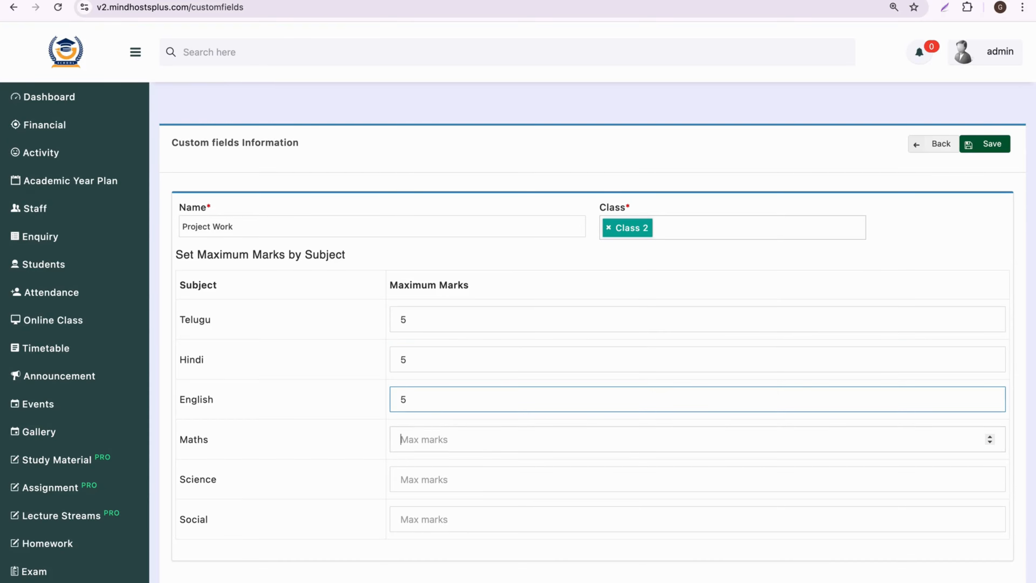
left_click(433, 436)
type("5")
left_click(425, 479)
type("5")
left_click(424, 515)
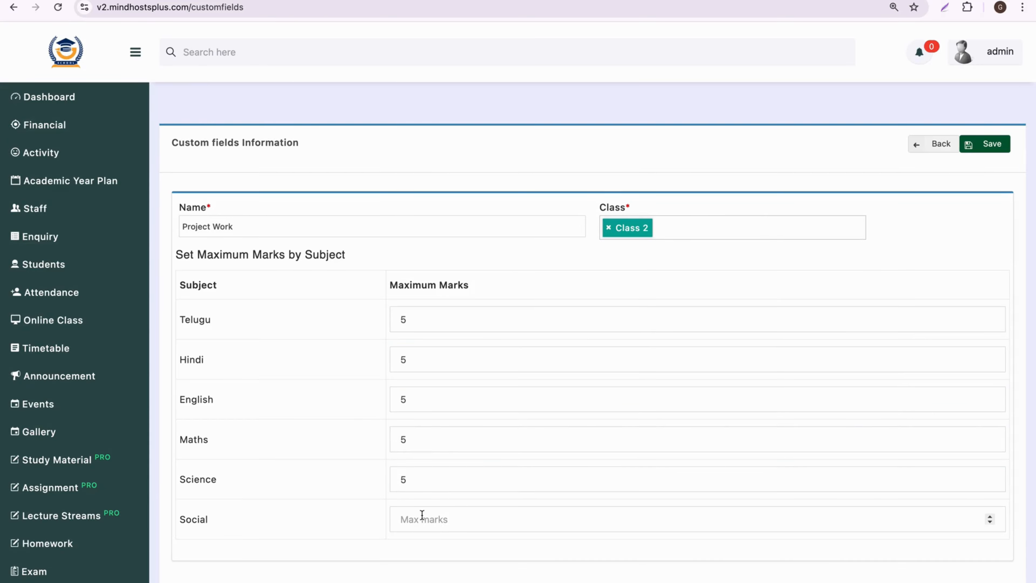
type("5")
left_click(976, 143)
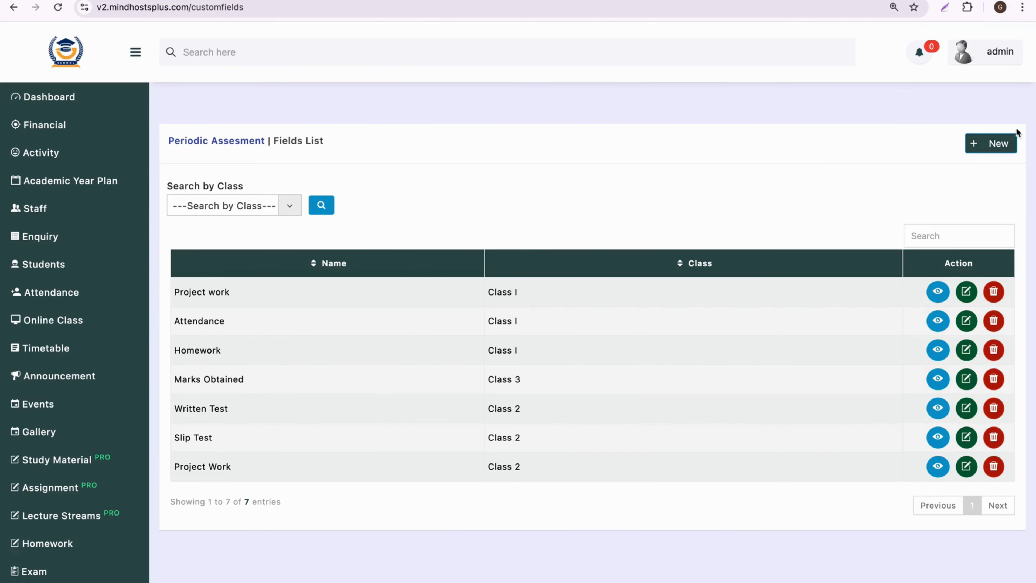
- Create a new assessment type named Assignment and assign it to Class 2
left_click(996, 144)
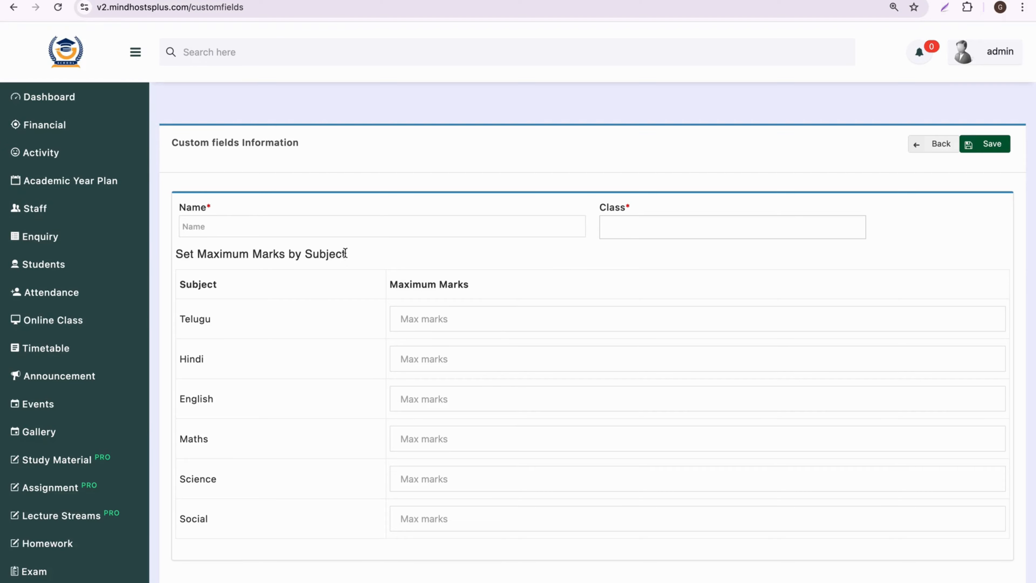
left_click(357, 224)
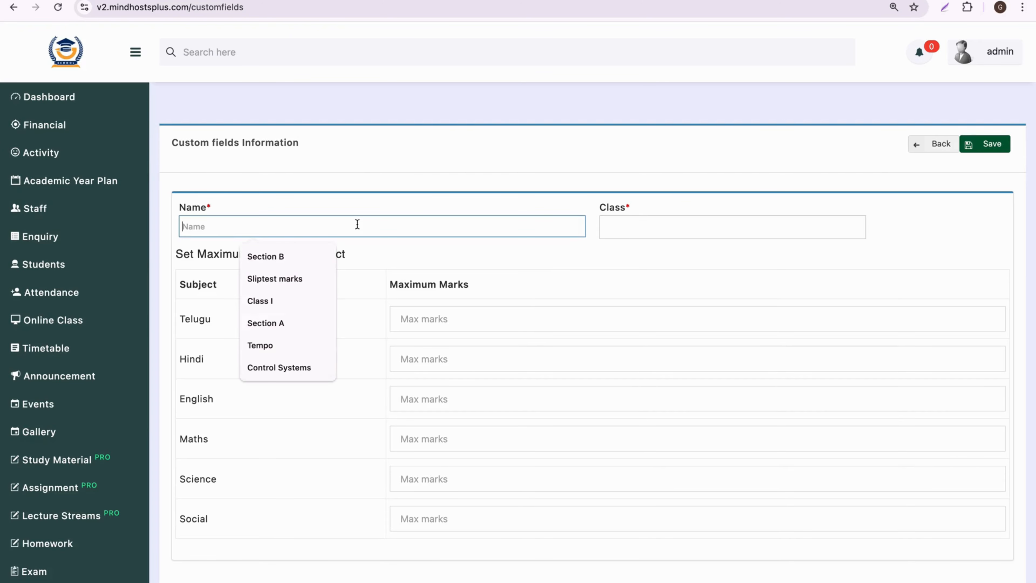
type("Assig")
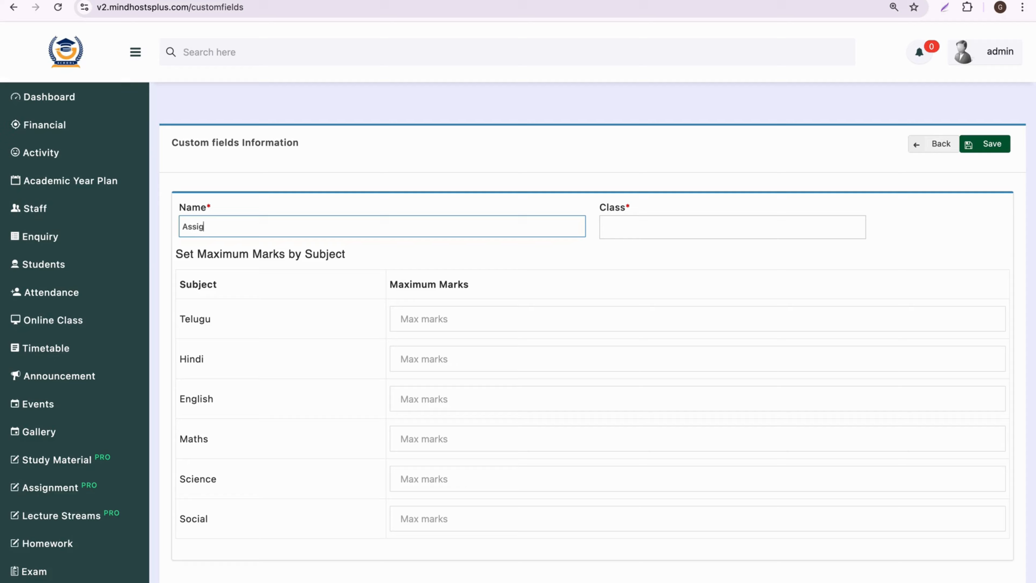
type("nment")
left_click(616, 226)
left_click(613, 270)
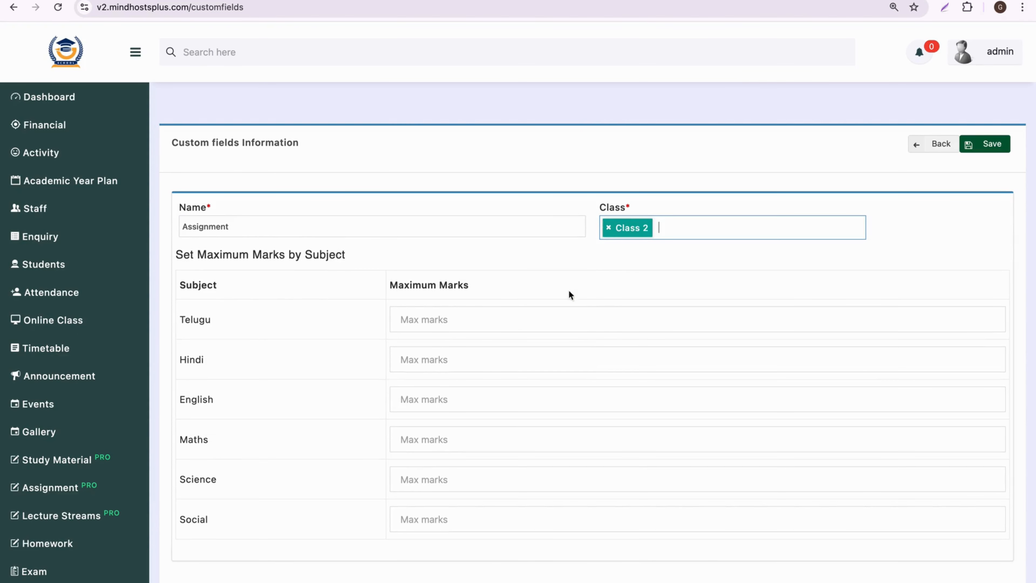
- Set the Assignment maximum marks to 5 for Telugu, Hindi, English, Maths, Science and Social, and save the entry
left_click(485, 324)
type("5")
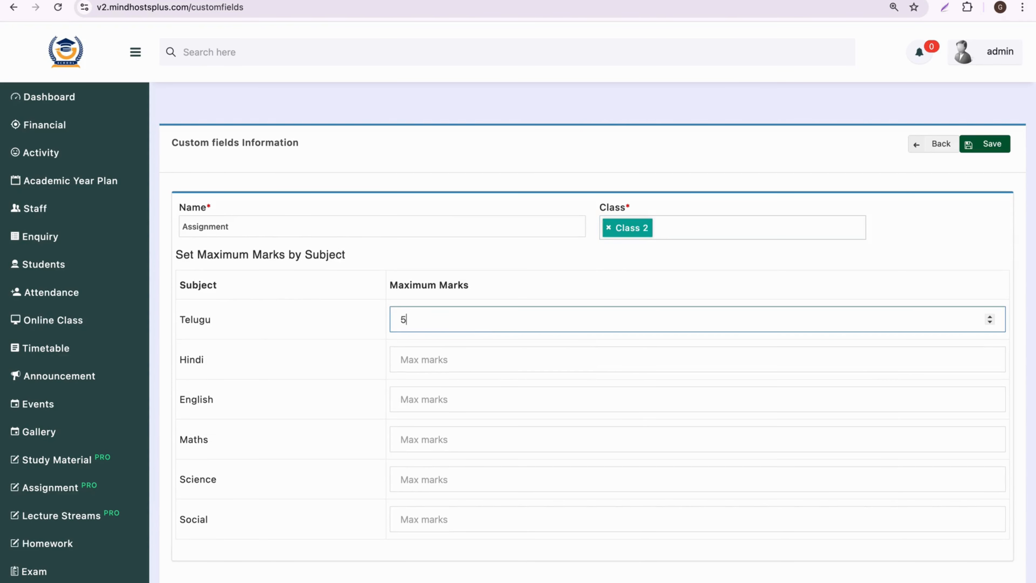
left_click(460, 363)
type("5")
left_click(436, 406)
type("55")
left_click(424, 444)
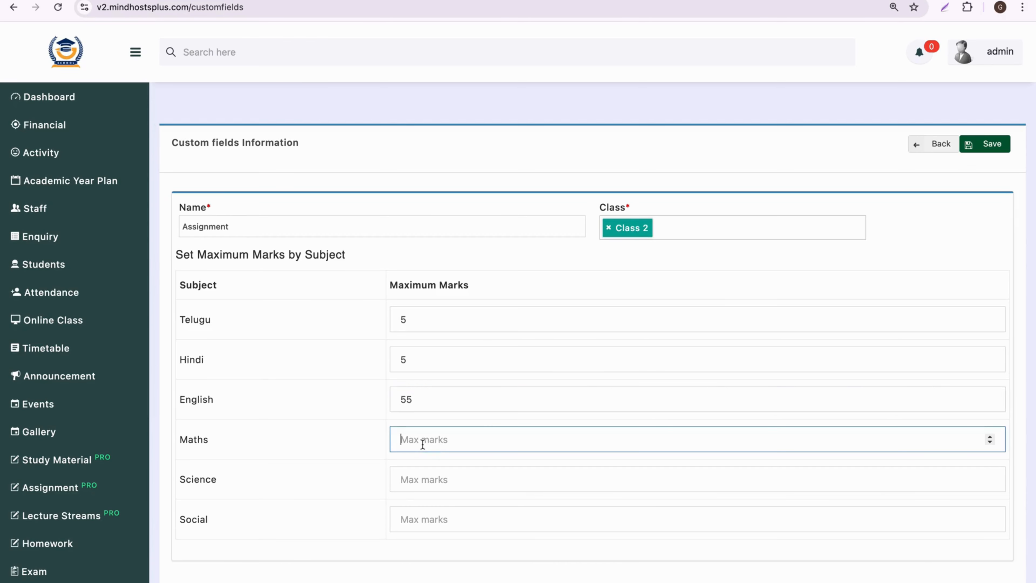
left_click(433, 401)
key("BackSpace")
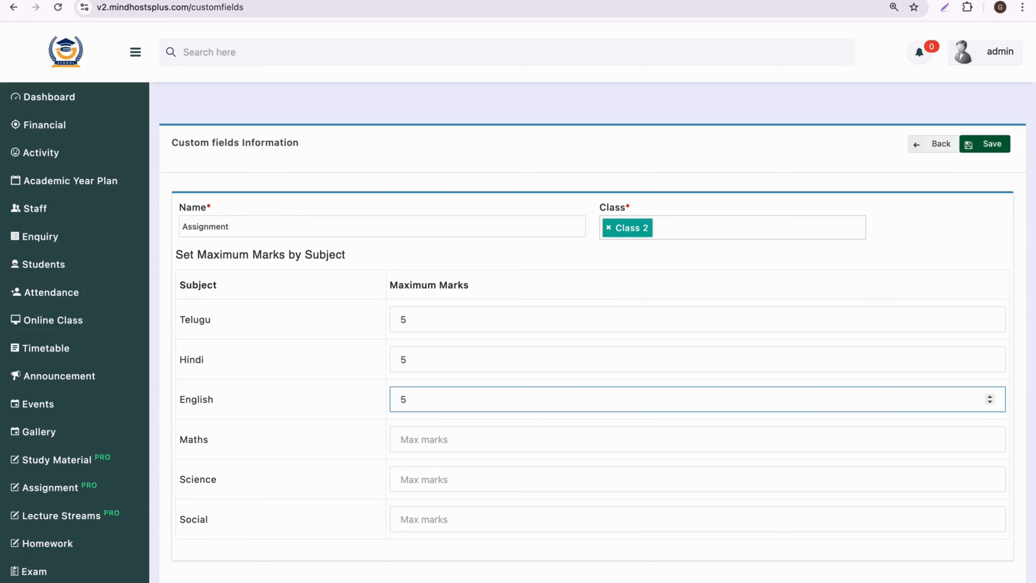
left_click(409, 438)
type("5")
left_click(398, 488)
type("5")
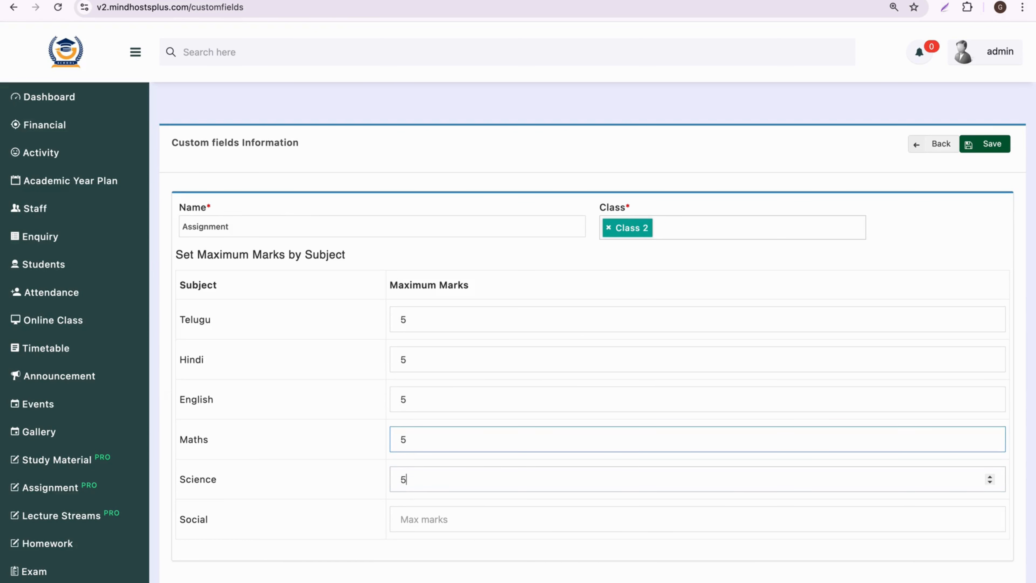
left_click(407, 518)
type("5")
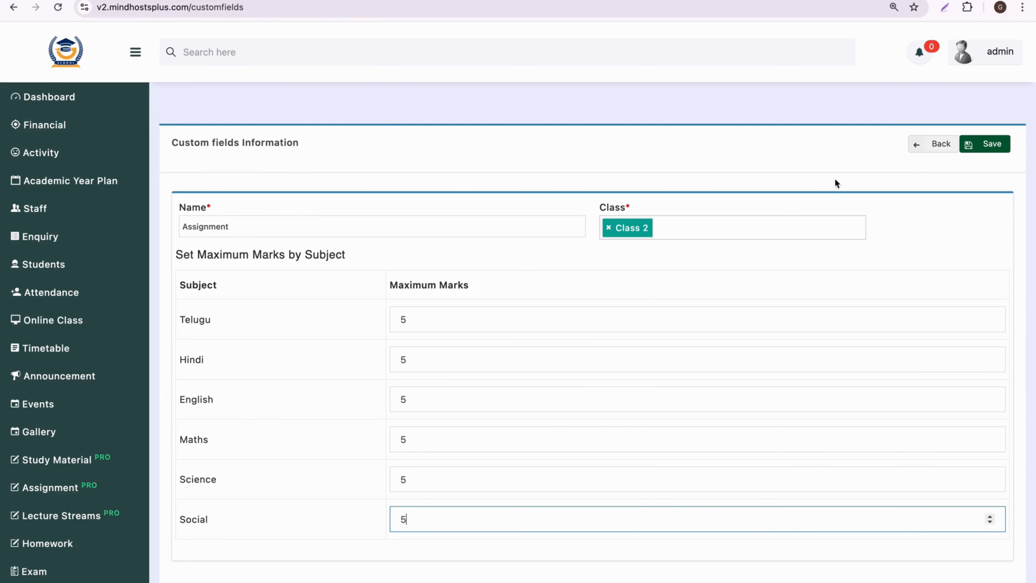
left_click(983, 150)
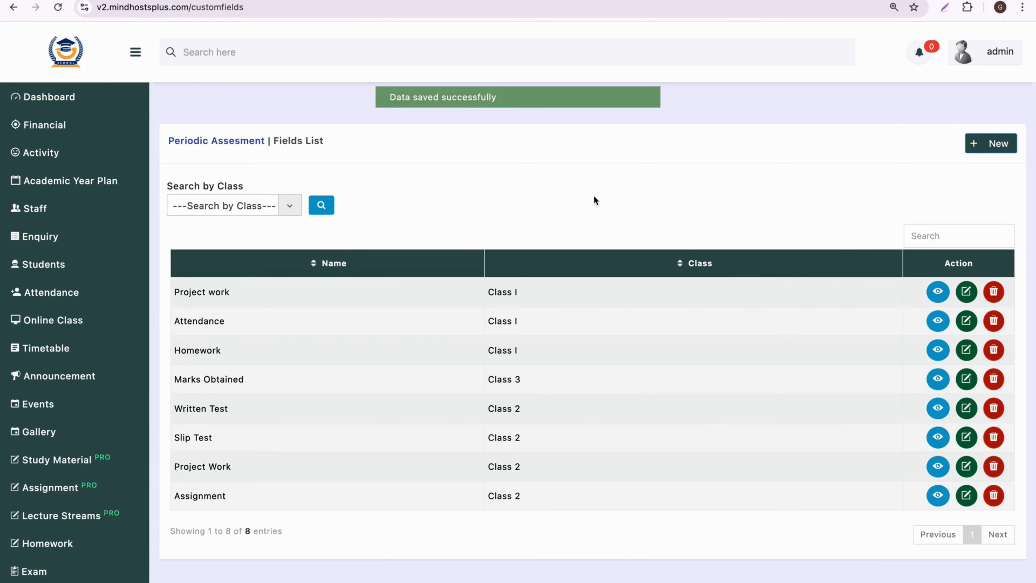
- Open the periodic assessment exam score entry for Class 2, section A
left_click(254, 140)
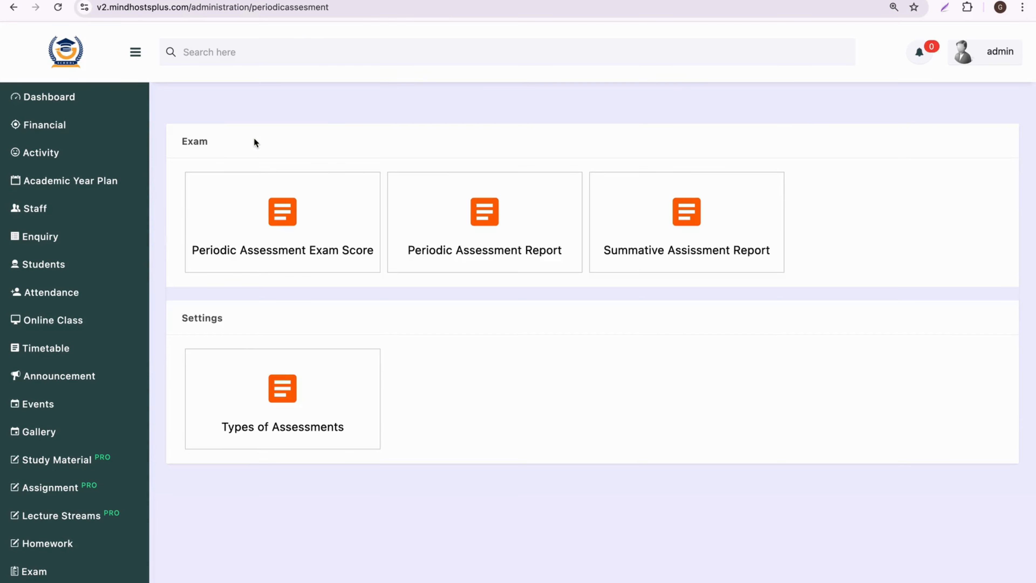
left_click(272, 206)
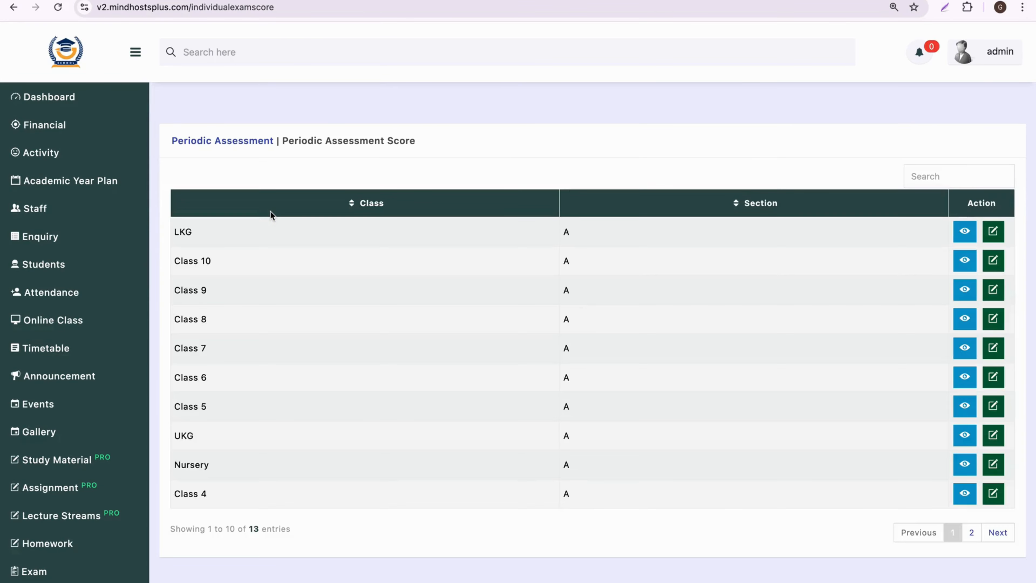
left_click(972, 532)
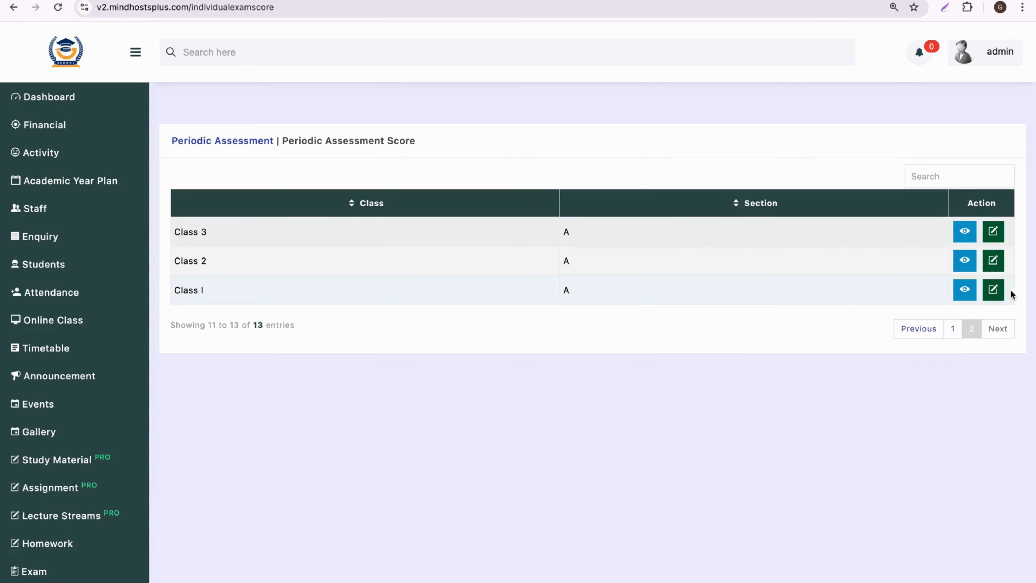
left_click(993, 261)
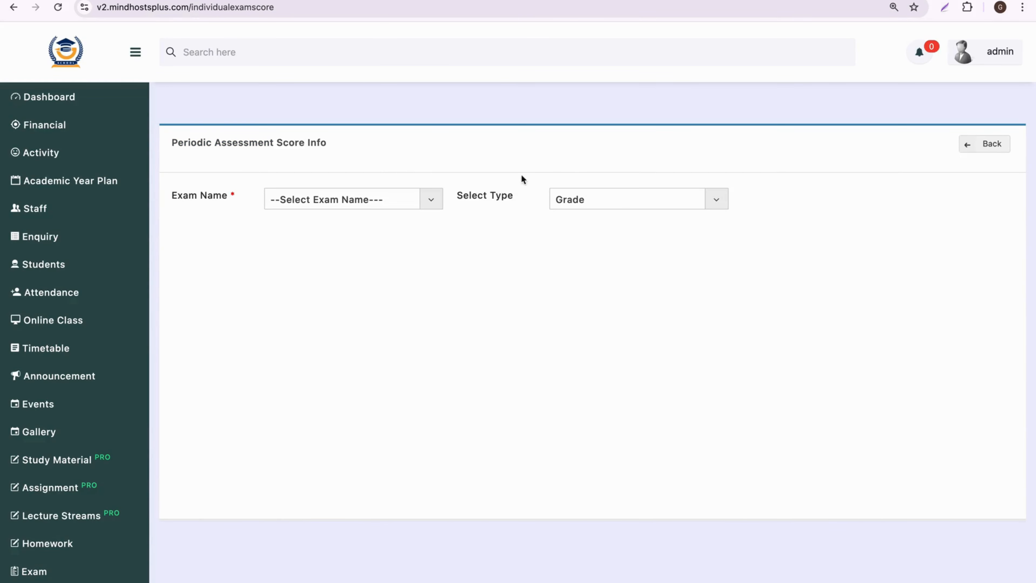
- Load the score card for exam FA-2 with the type Marks
left_click(356, 209)
left_click(310, 263)
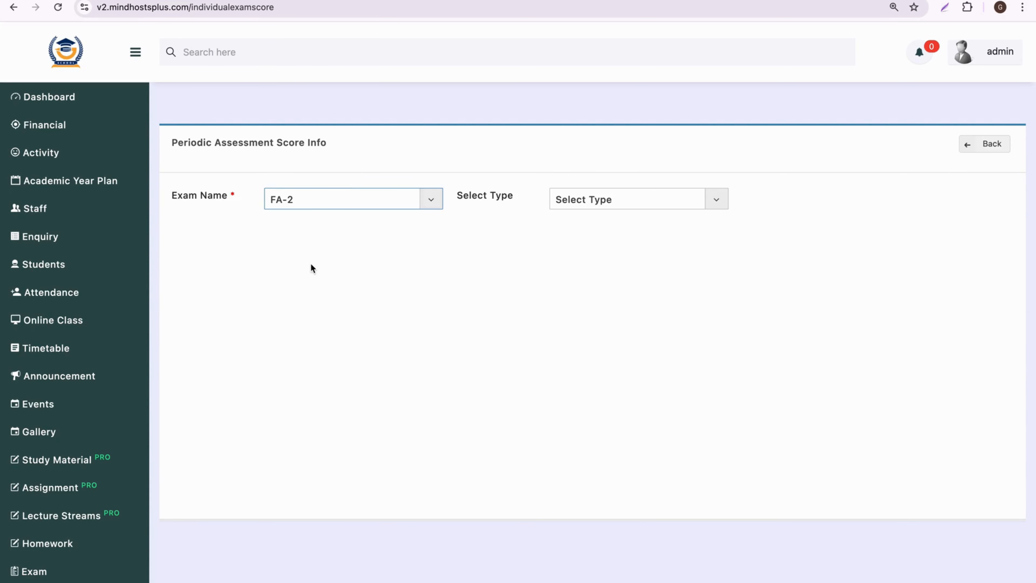
left_click(606, 203)
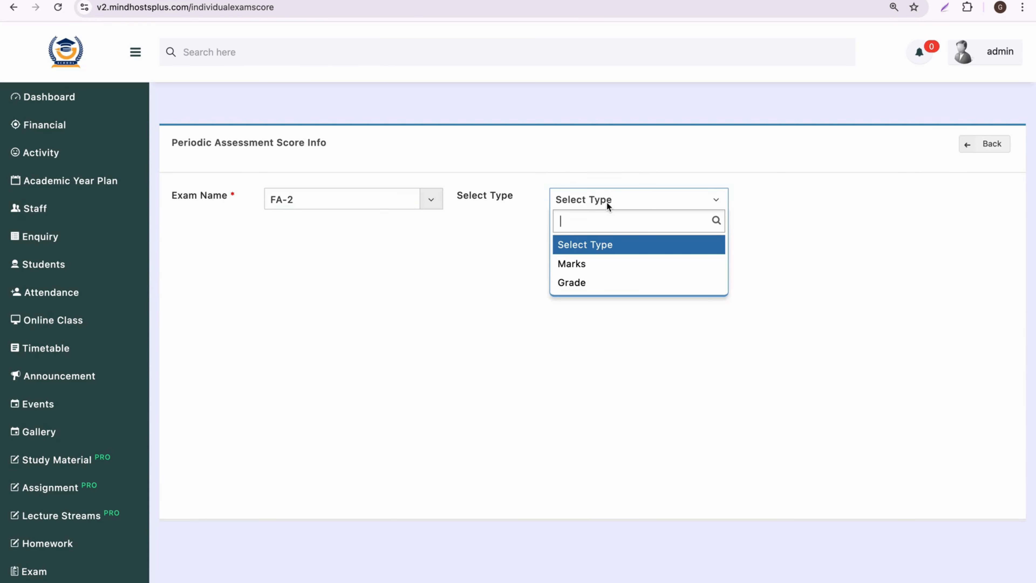
left_click(582, 264)
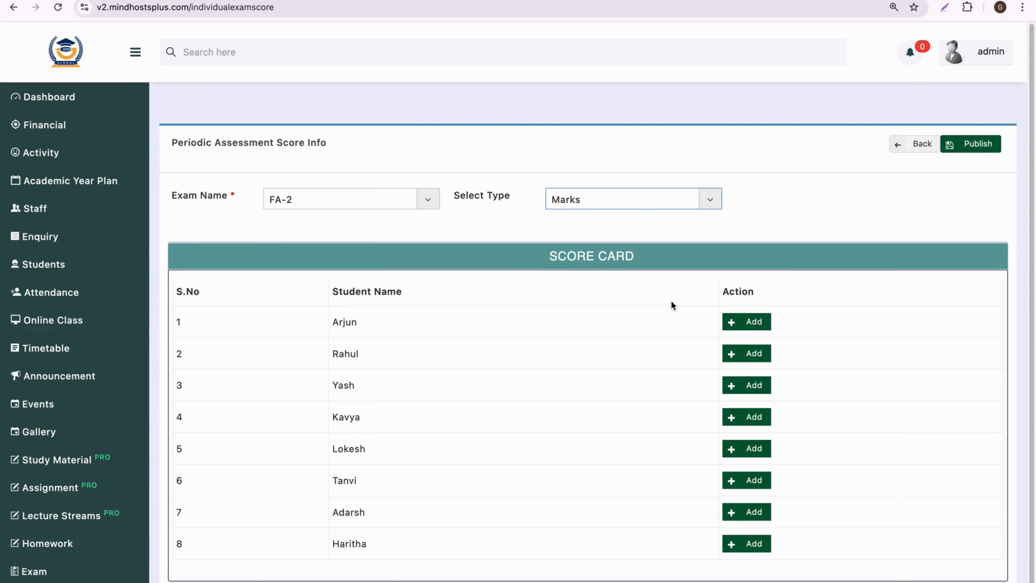
- Open the first student's score form and enter Telugu marks 3, 4, 2 and 3 from Written Test to Assignment
left_click(748, 321)
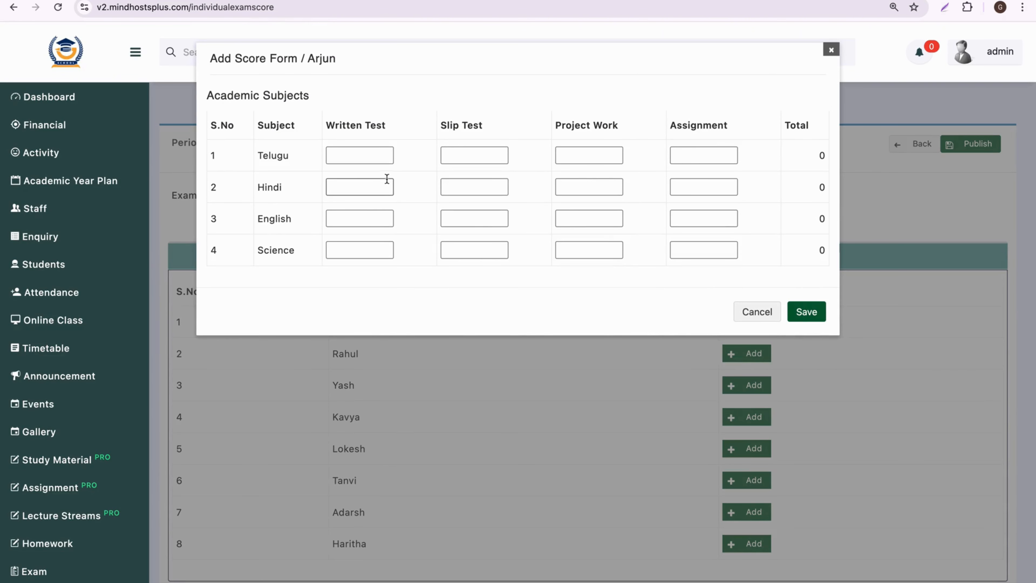
left_click(382, 157)
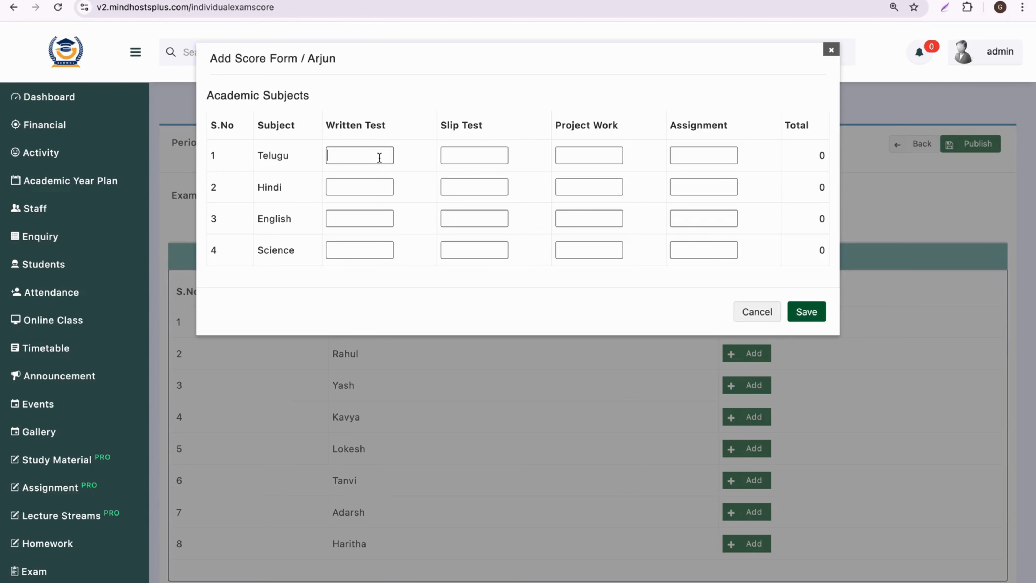
type("3")
type("4")
key("Tab")
type("2")
key("Tab")
type("3")
key("Tab")
- Enter the first student's Hindi marks 1, 3, 2 and 1, and English Written Test 3, Slip Test 2 and Assignment 3
type("13")
key("Tab")
type("2")
key("Tab")
type("13")
key("Tab")
type("2")
key("Tab")
key("Tab")
type("3")
key("Up")
type("2")
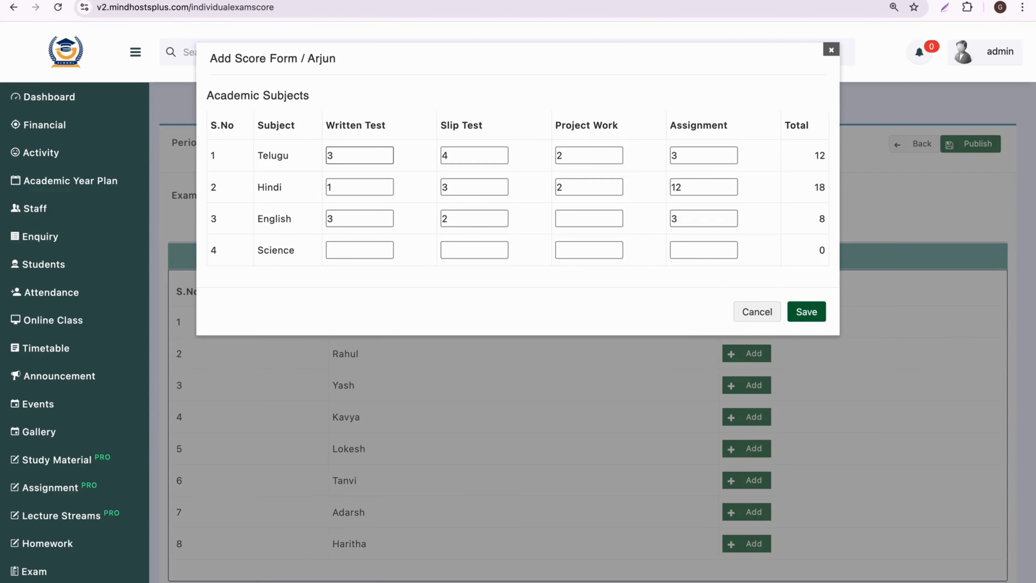
key("BackSpace")
- Enter English Project Work 4 and Science marks 2.5, AB, AB and 2 for the first student, and save the form
left_click(559, 219)
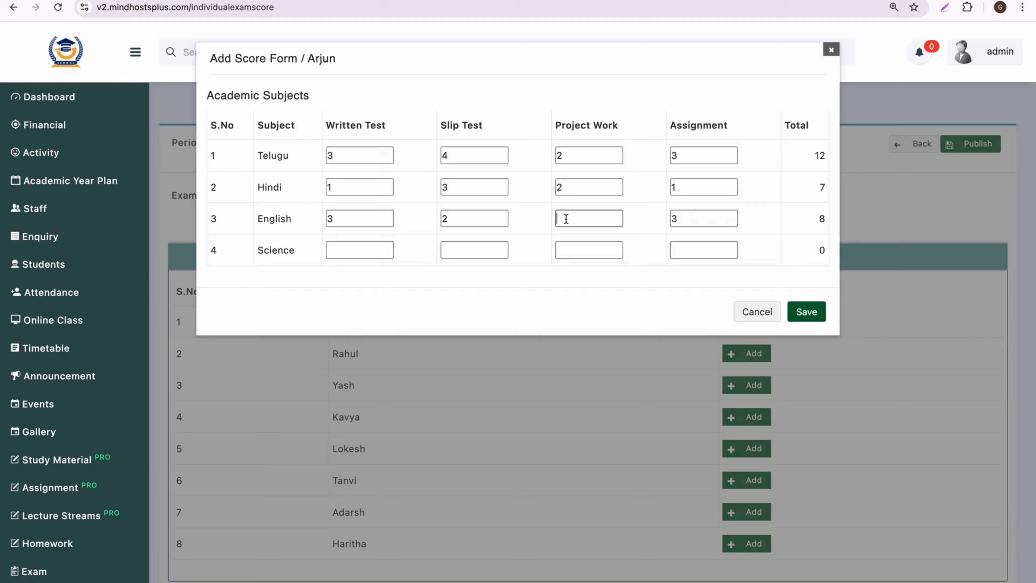
type("42.5ABAB")
left_click(672, 249)
type("2")
left_click(805, 311)
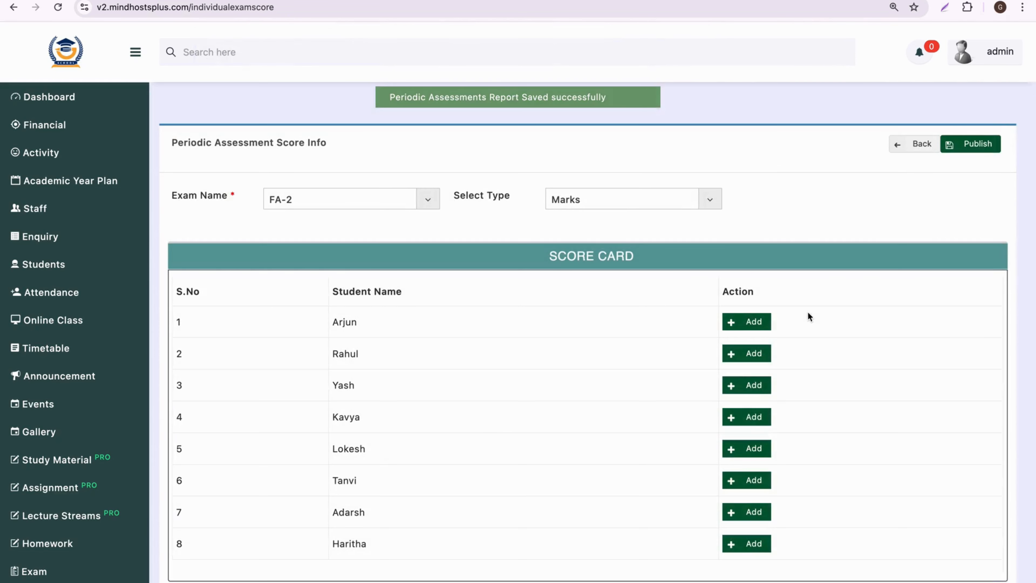
- Open the second student's score form and enter Telugu marks 3, 2, 2 and 1 from Written Test to Assignment
left_click(754, 354)
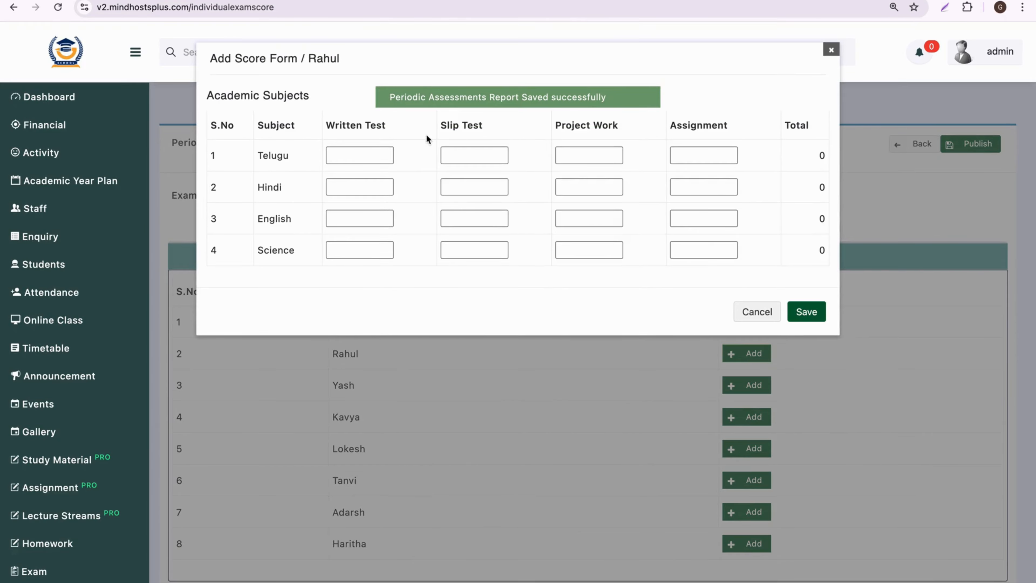
left_click(380, 156)
type("3")
key("Tab")
type("2")
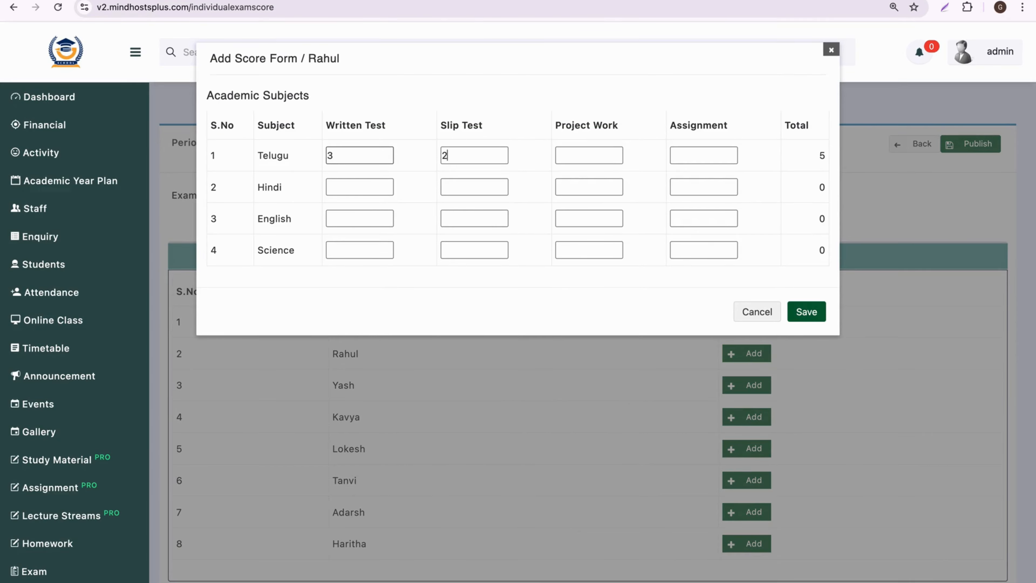
type("2")
key("Tab")
type("1")
key("Tab")
- Enter the second student's Hindi marks as 4, 3, 2 and 1 from Written Test to Assignment
type("4")
key("Tab")
type("3")
key("Tab")
type("2")
key("Tab")
type("1")
key("Tab")
- Enter the second student's English marks as 3, 4, 2 and 2 from Written Test to Assignment
type("3")
key("Tab")
type("4")
key("Tab")
type("22")
key("Tab")
- Enter the second student's Science marks as 3.5, 3, 2.5 and 2, and save the score form
type("3.5")
key("Tab")
type("3")
key("Tab")
type("2")
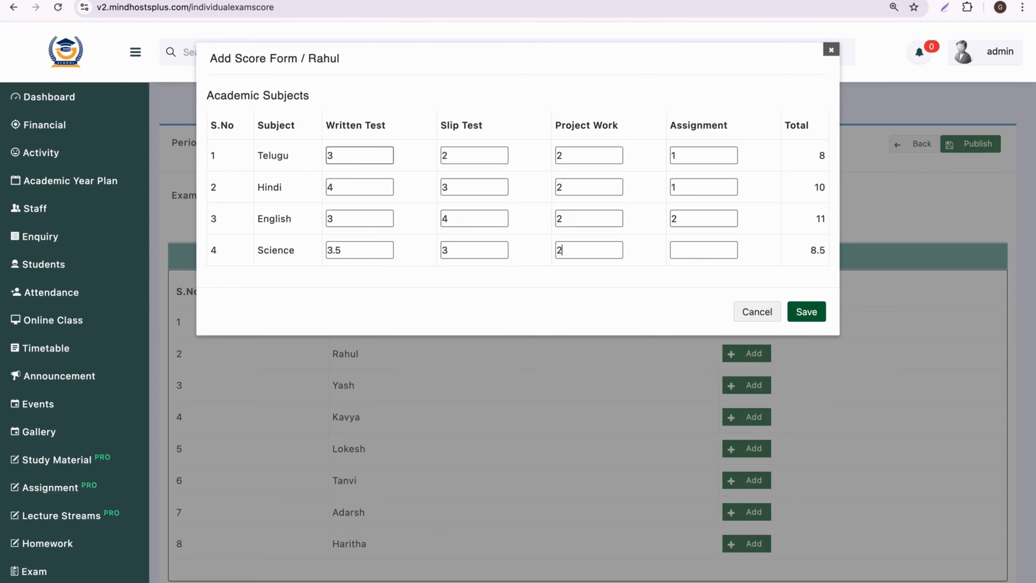
type(".5")
key("Tab")
type("2")
left_click(806, 313)
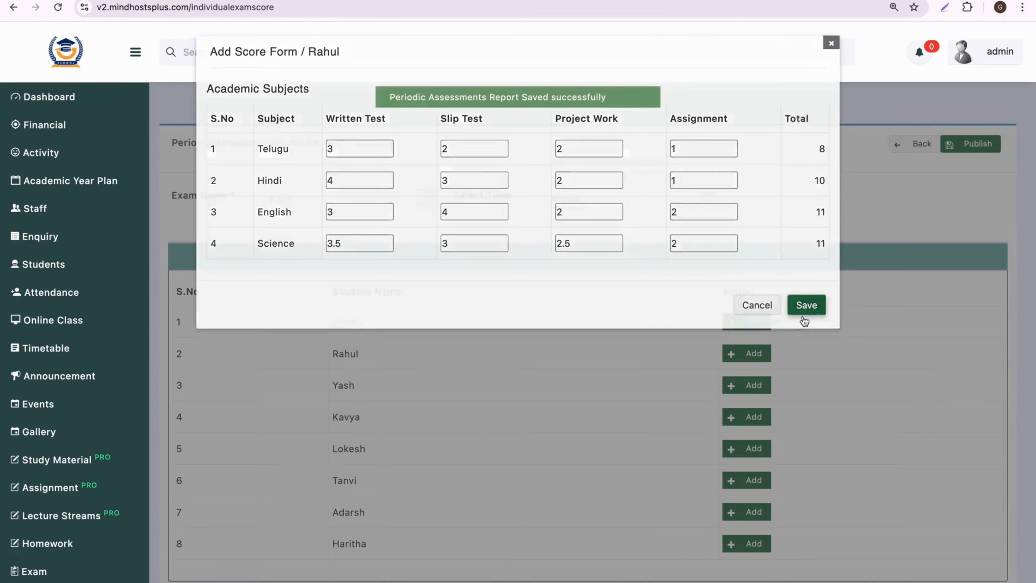
- Open the third student's score form and enter Telugu marks 1, 2, 1 and 2 from Written Test to Assignment
left_click(757, 383)
left_click(352, 153)
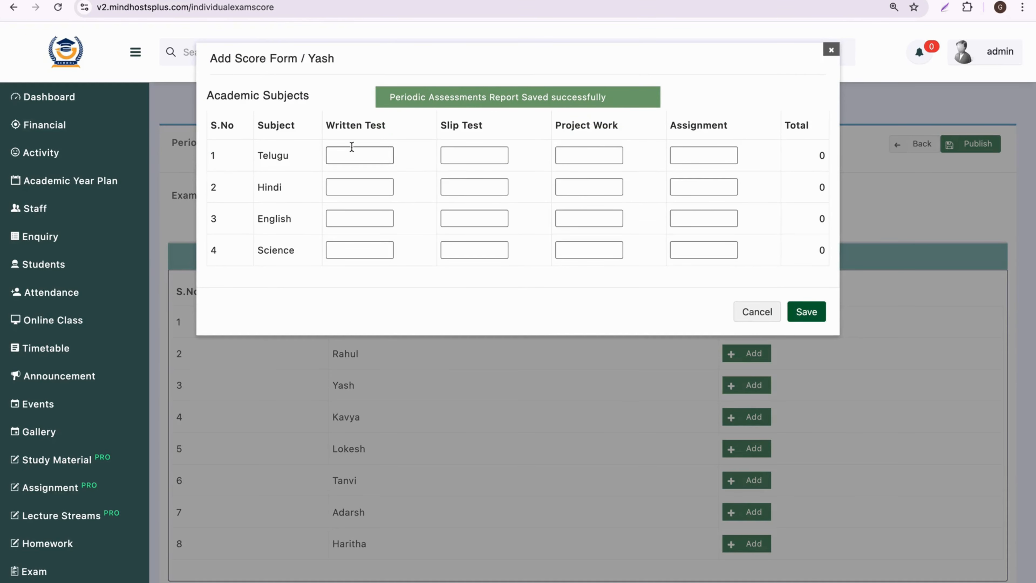
type("1")
type("2")
key("Tab")
type("1")
key("Tab")
type("2")
key("Tab")
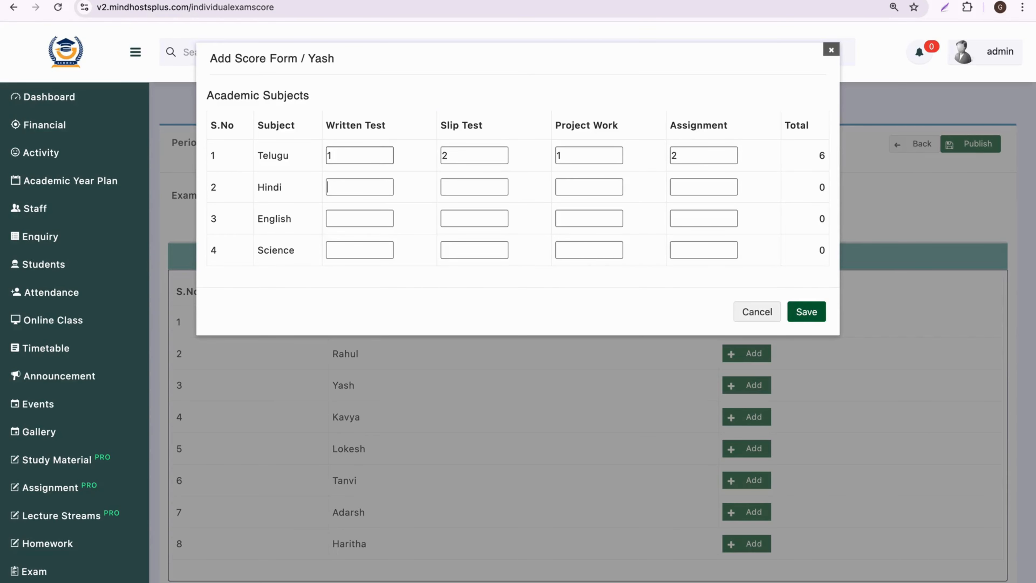
- Enter the third student's Hindi marks as 3, 5, 3 and 2 from Written Test to Assignment
type("3")
type("5")
key("Tab")
type("3")
key("Tab")
type("2")
- Enter the third student's English marks as 1, 2, 3 and 1 from Written Test to Assignment
type("1")
key("Tab")
type("2")
key("Tab")
key("Tab")
type("1")
key("shift+Tab")
type("3")
key("Tab")
- Enter the third student's Science marks as 1, 4, 3.5 and AB for Assignment, and save the score form
type("1")
type("4")
key("Tab")
type("3.5")
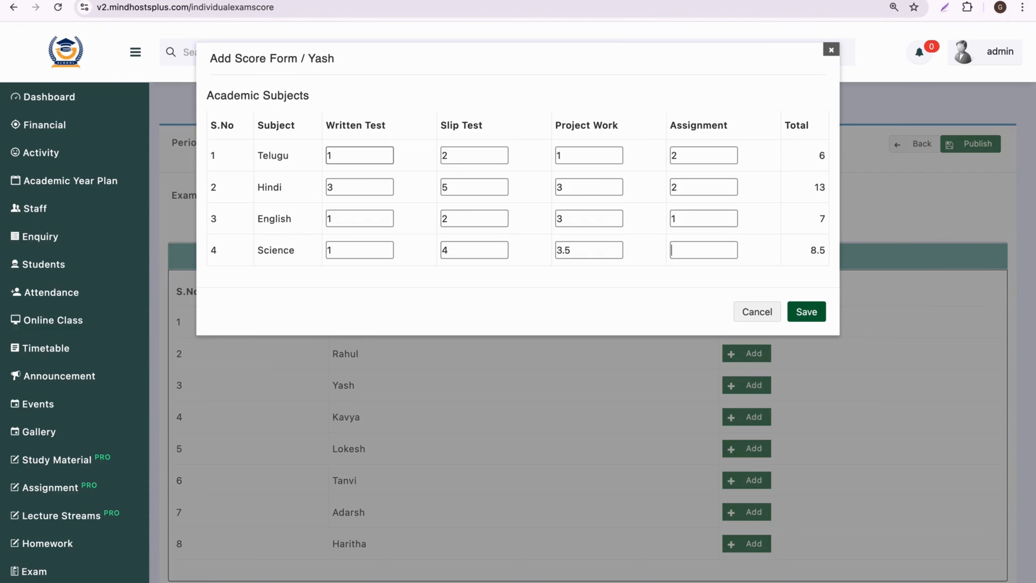
type("AB")
left_click(806, 312)
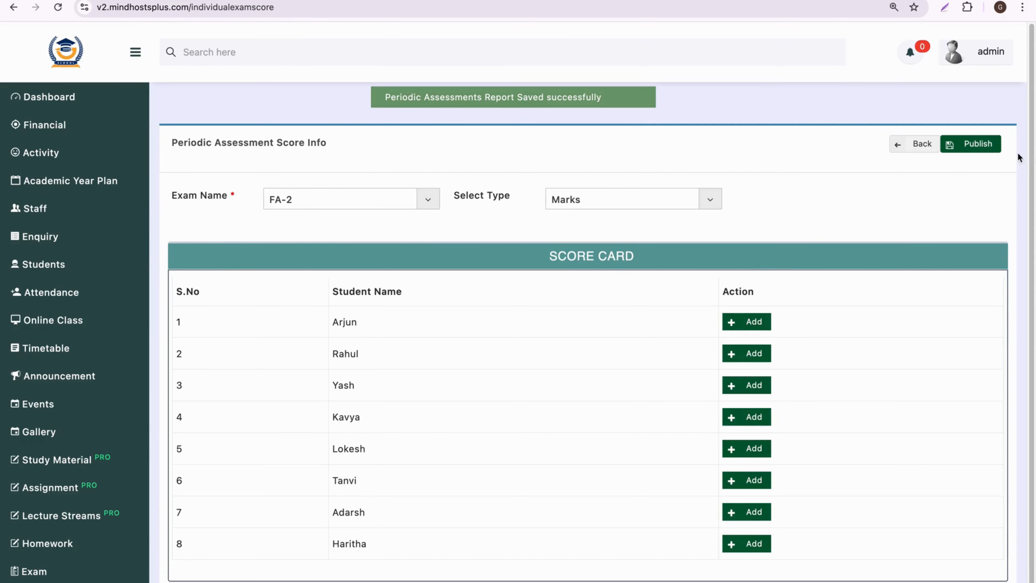
- Publish the FA-2 periodic assessment scores for Class 2 and return to the class list
left_click(976, 147)
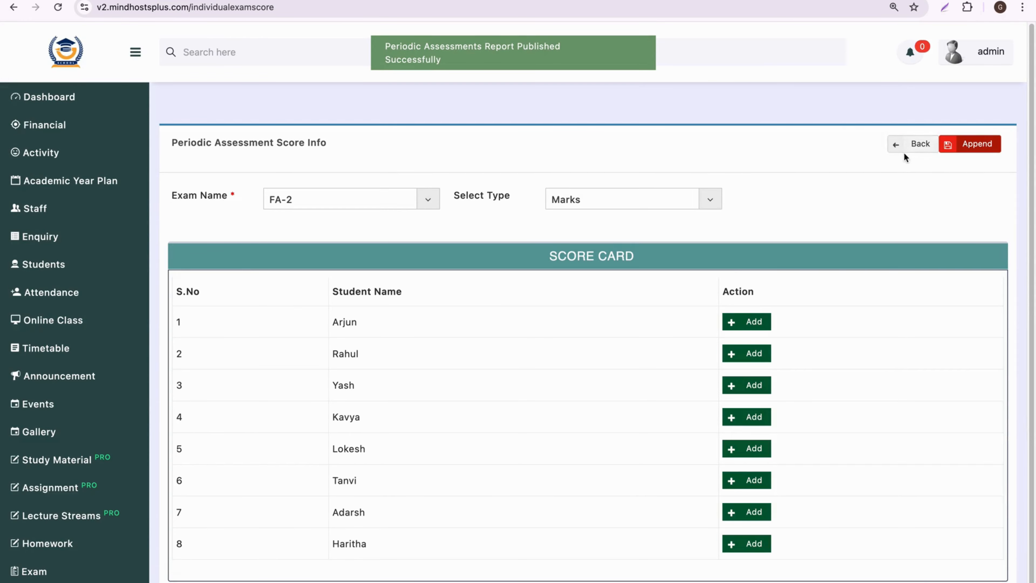
left_click(907, 145)
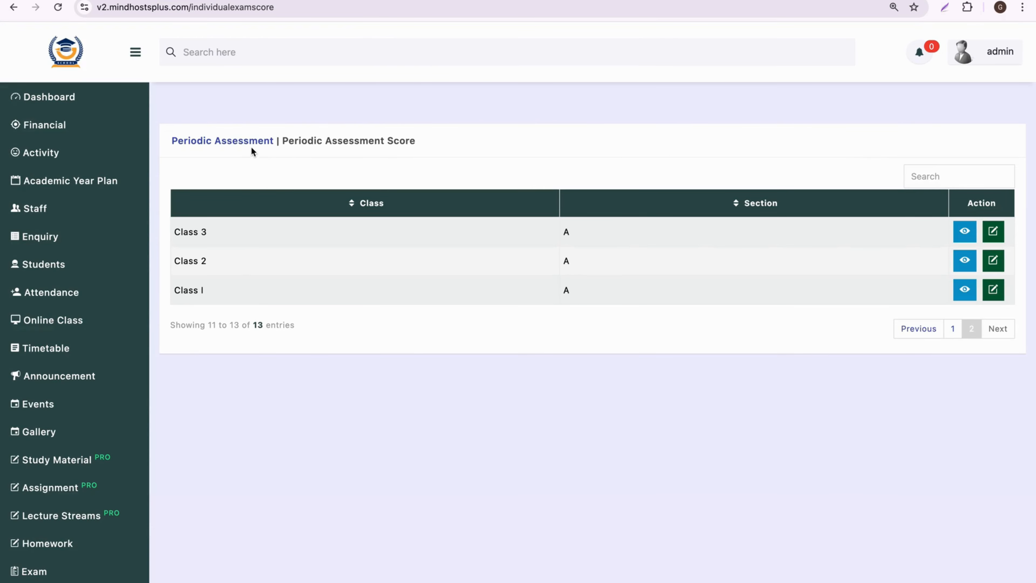
- Filter the periodic assessment report list by Class 2 and open the printable FA-2 progress reports
left_click(257, 142)
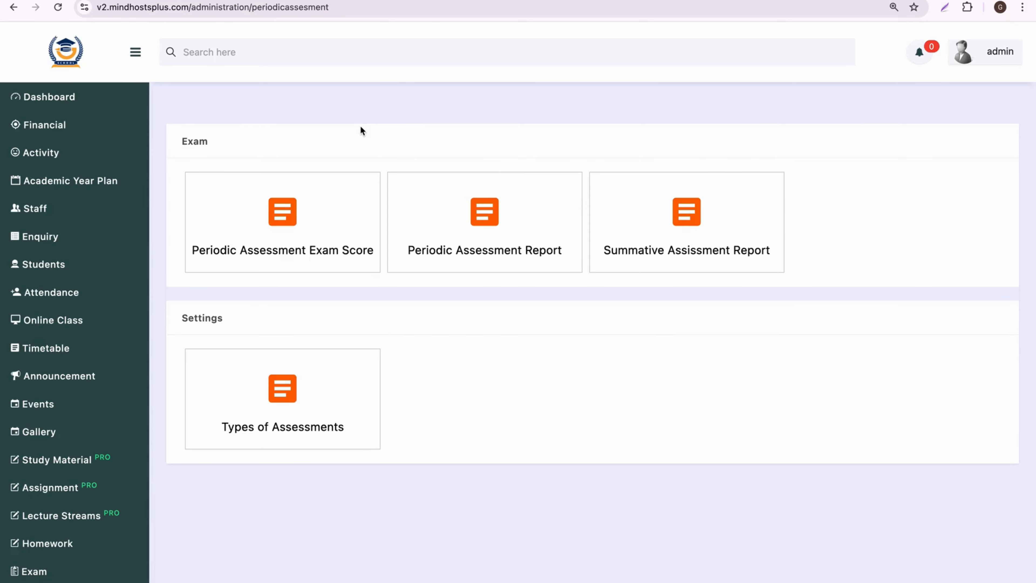
left_click(449, 204)
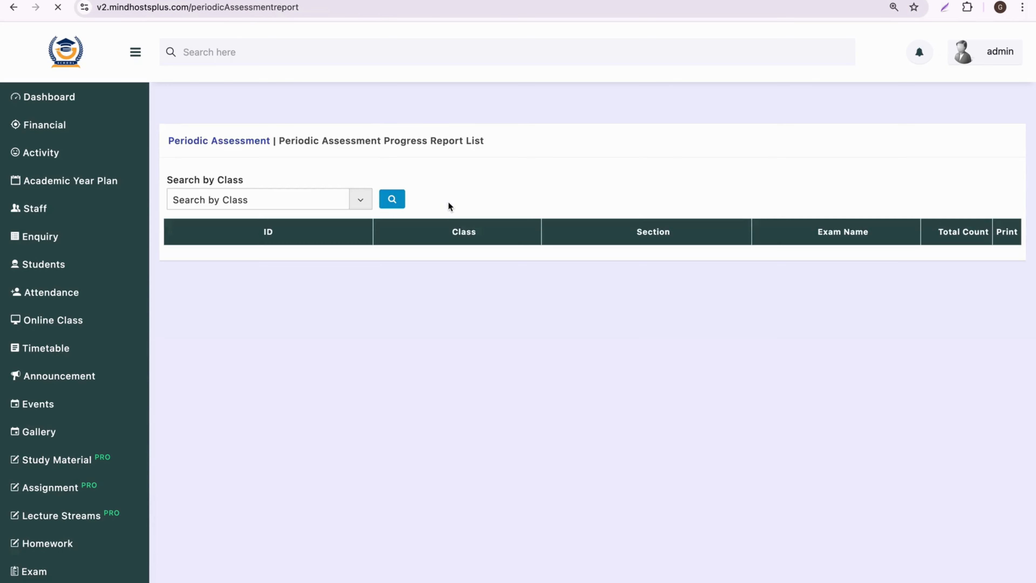
left_click(249, 201)
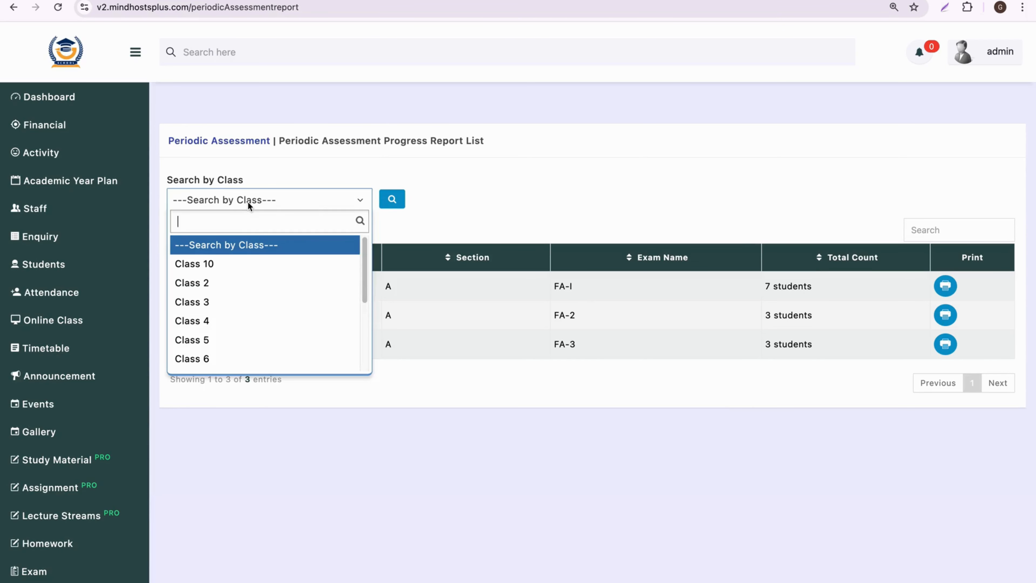
left_click(215, 290)
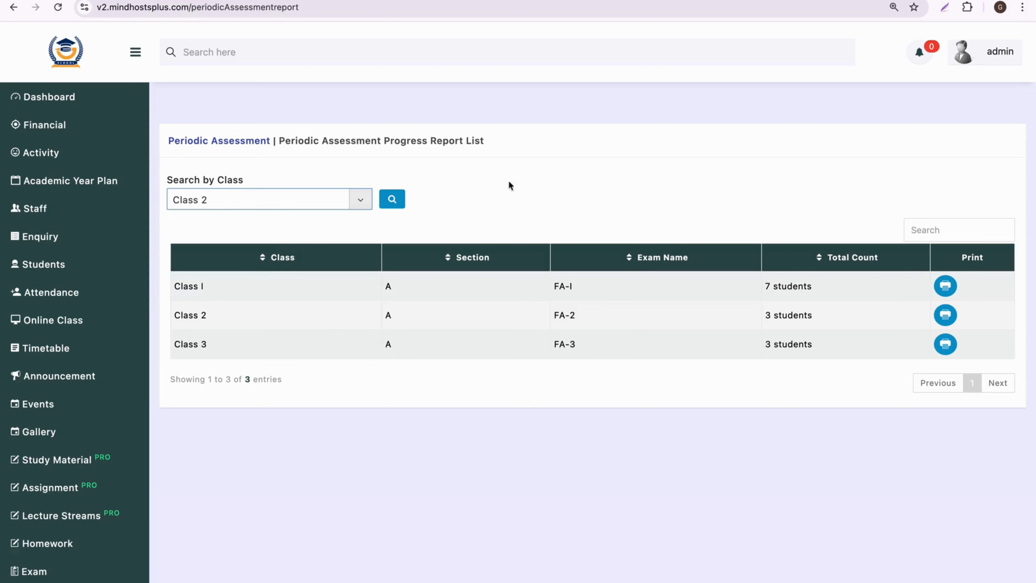
left_click(391, 199)
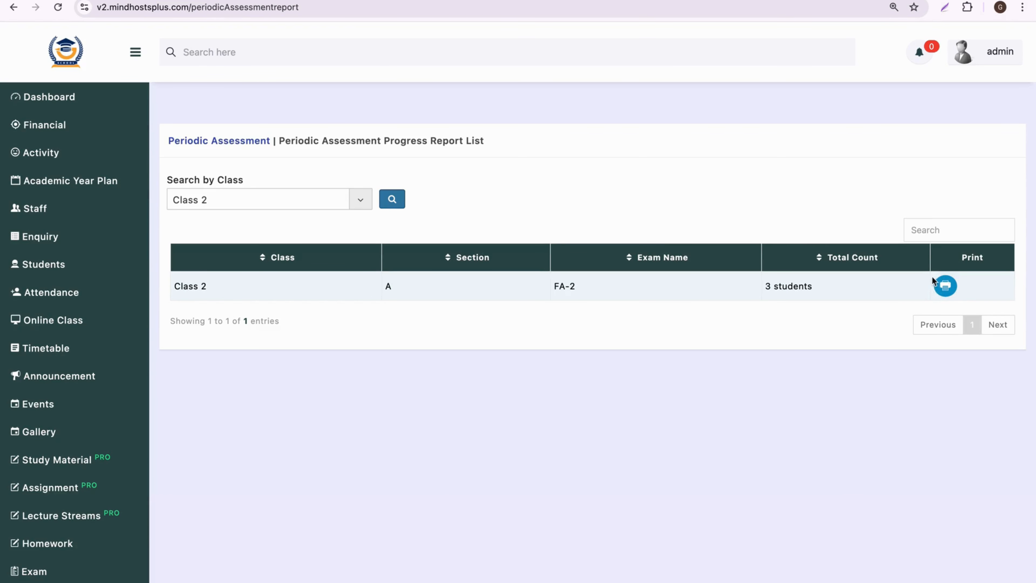
left_click(940, 282)
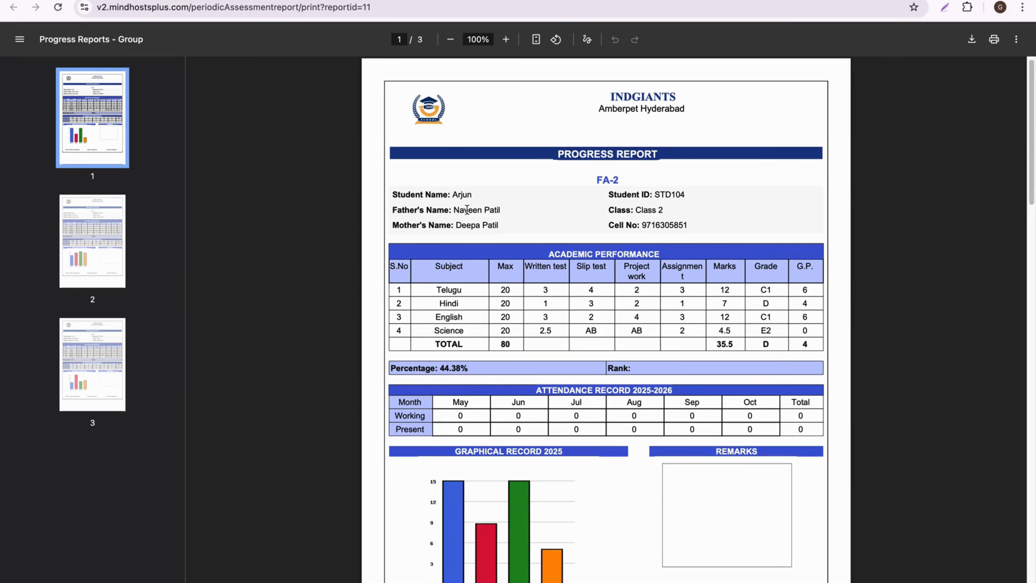
- Examine the FA-2 progress reports of all Class 2 students, including marks, attendance and graphs, and return to the report list
scroll(467, 210, "down", 1)
scroll(534, 265, "down", 1)
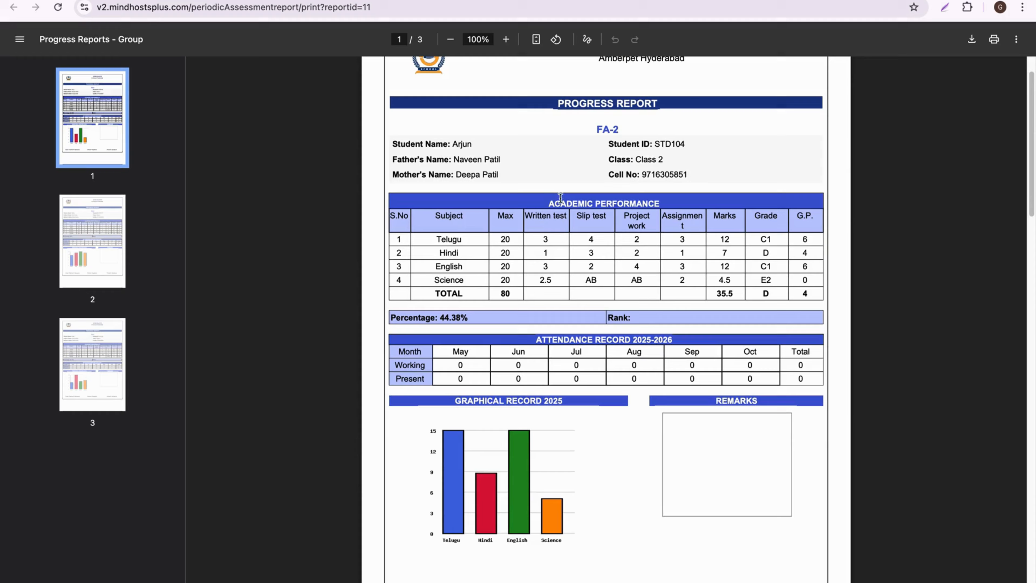
left_click_drag(549, 203, 648, 204)
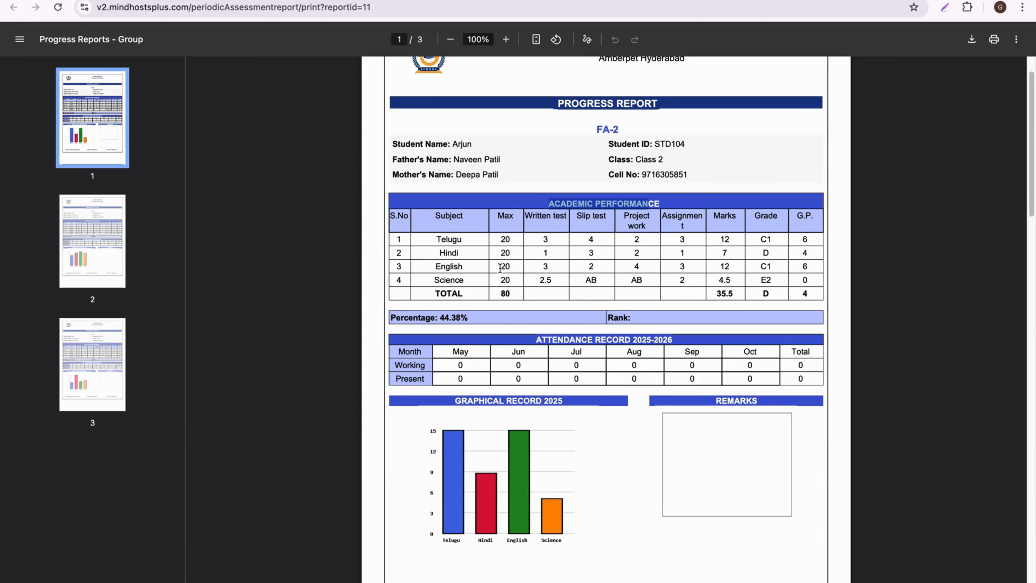
left_click(528, 265)
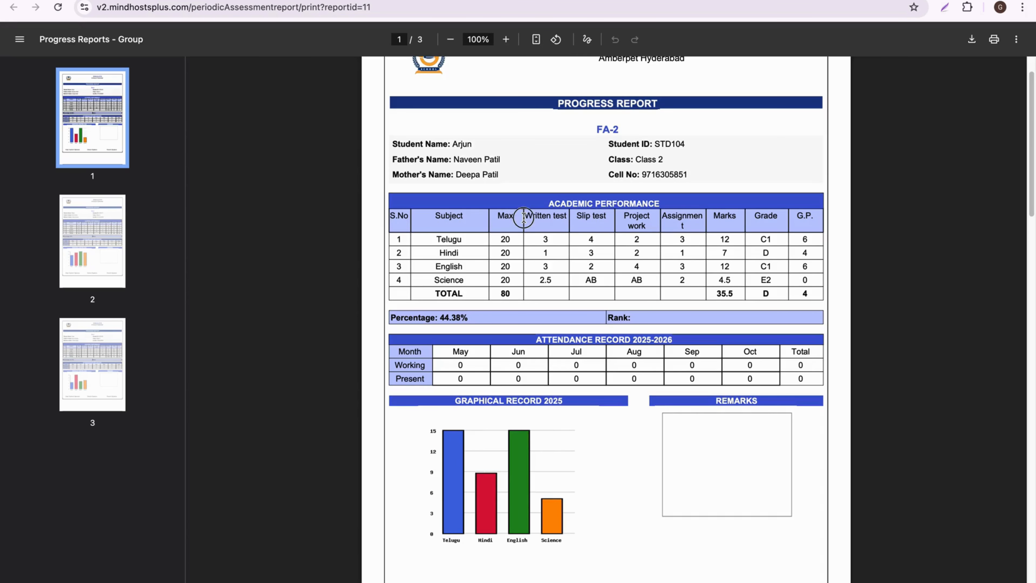
left_click_drag(523, 217, 702, 240)
left_click(702, 240)
scroll(624, 282, "down", 1)
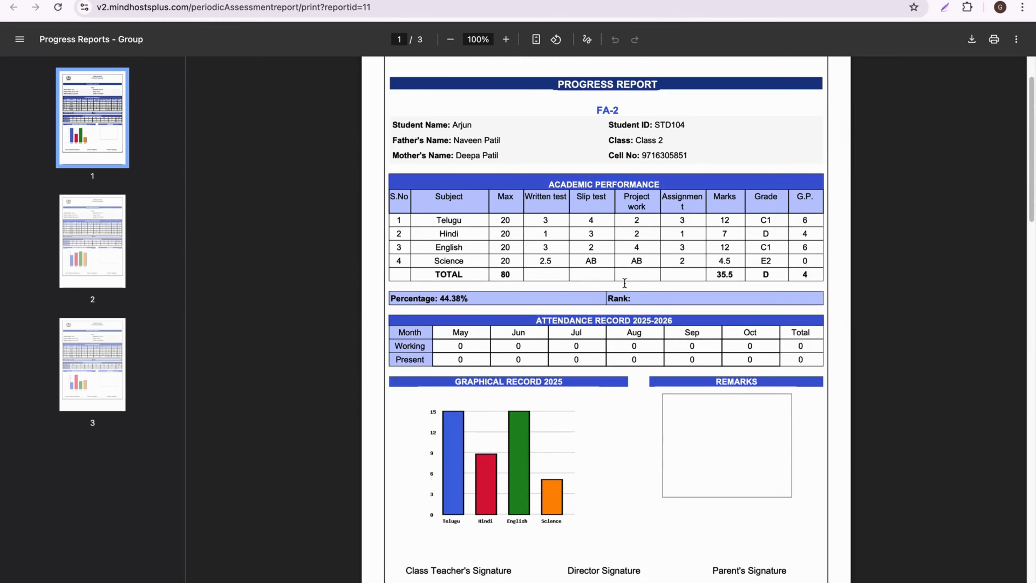
scroll(624, 282, "down", 2)
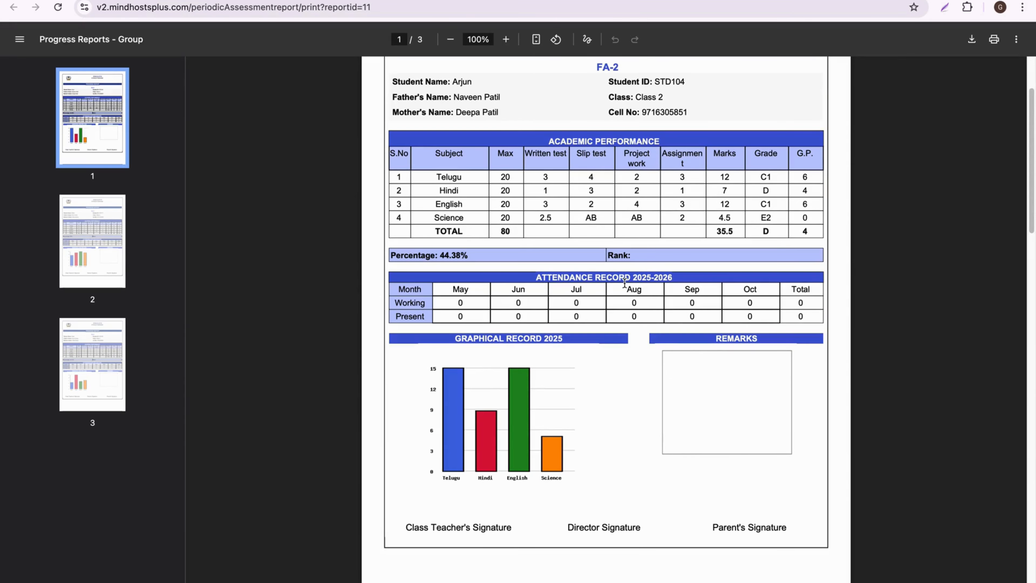
scroll(625, 282, "down", 12)
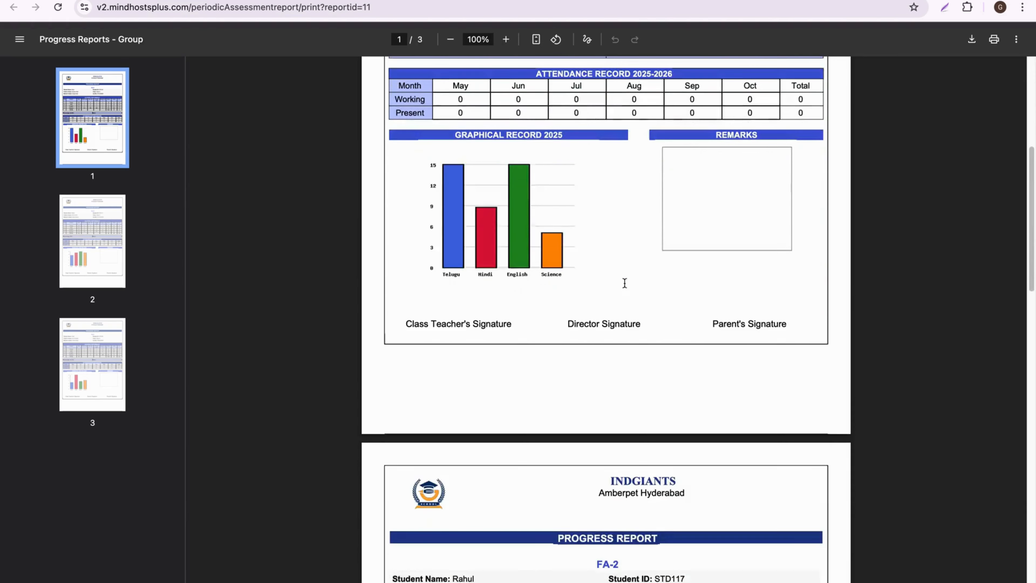
scroll(624, 282, "down", 10)
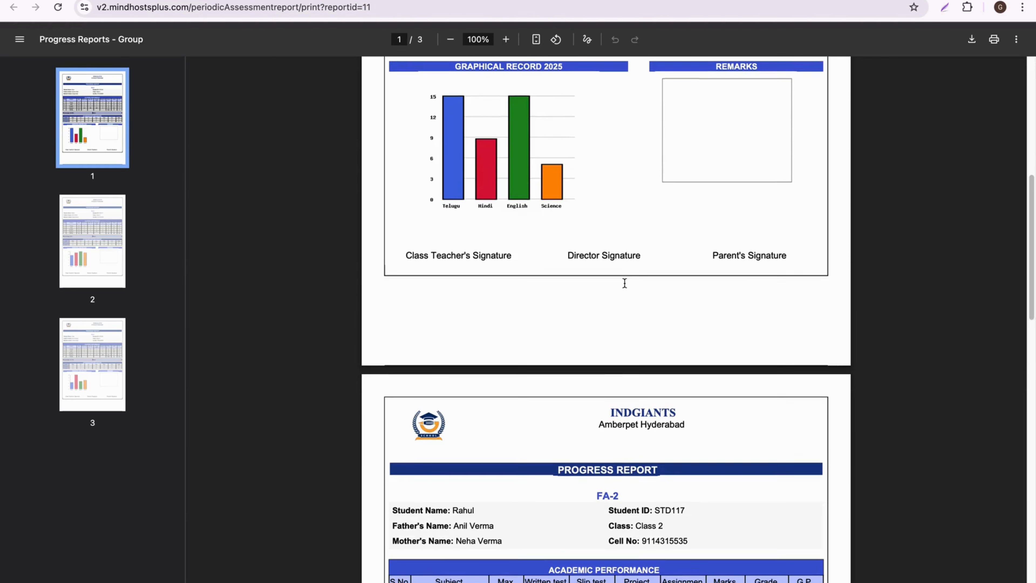
scroll(624, 282, "down", 20)
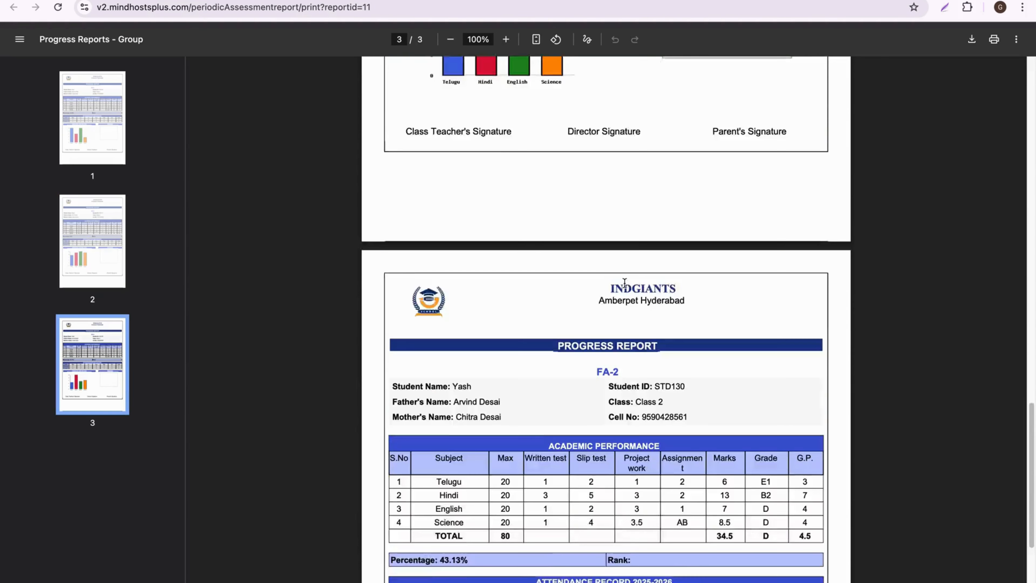
scroll(624, 282, "up", 20)
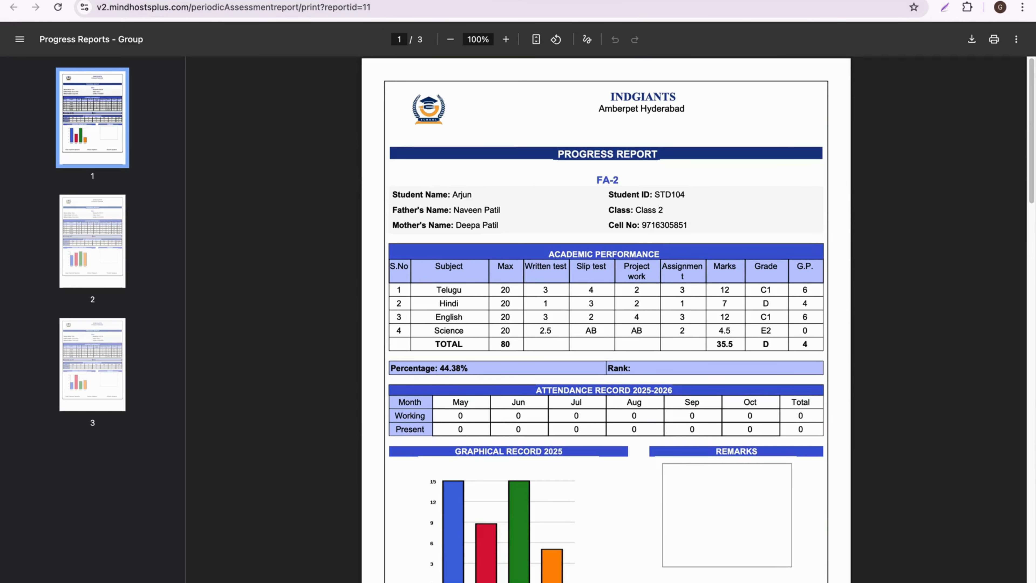
left_click(302, 7)
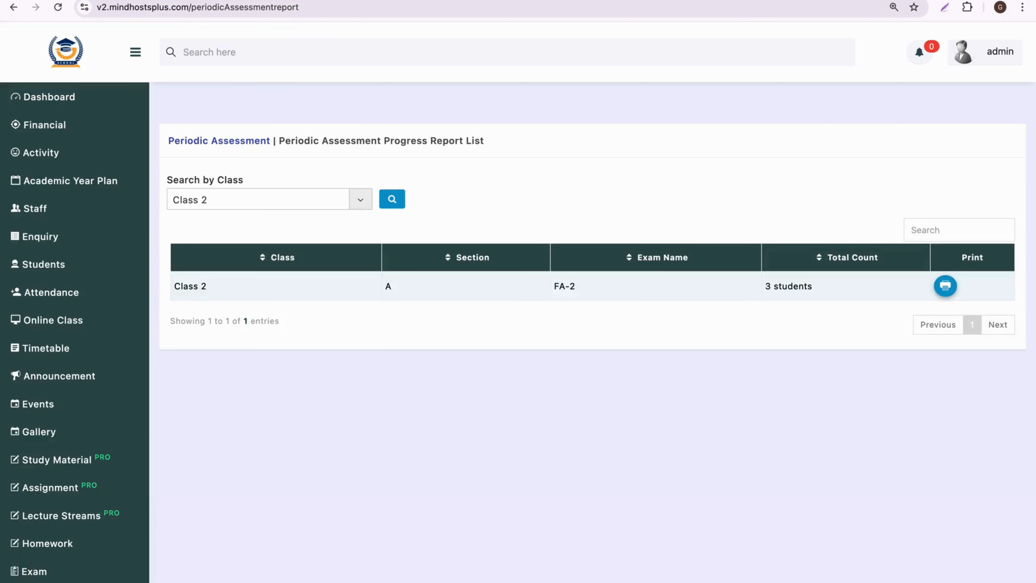
- Open the periodic assessment score card for Class 2 with exam FA-2 and type Marks
left_click(253, 140)
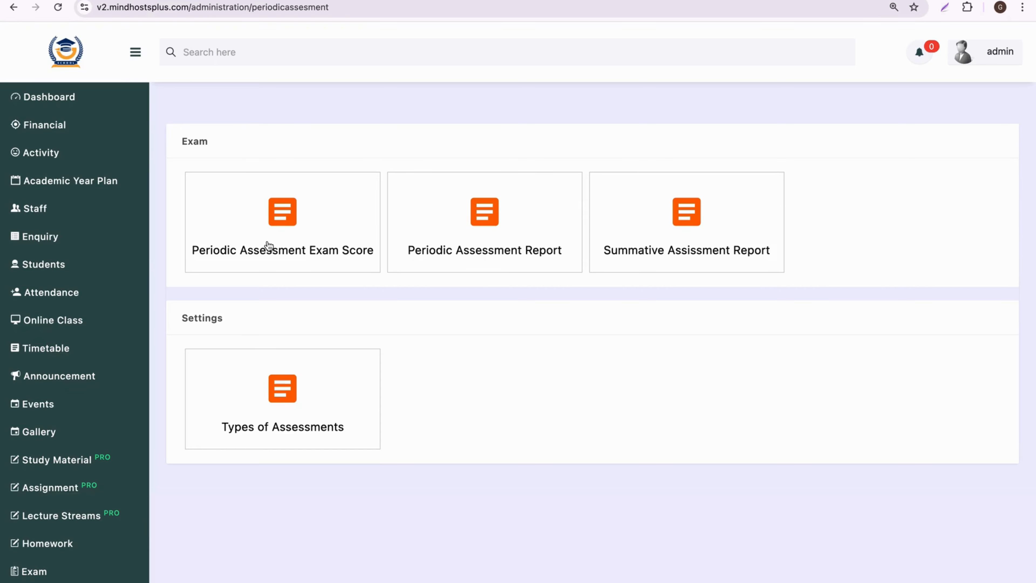
left_click(268, 245)
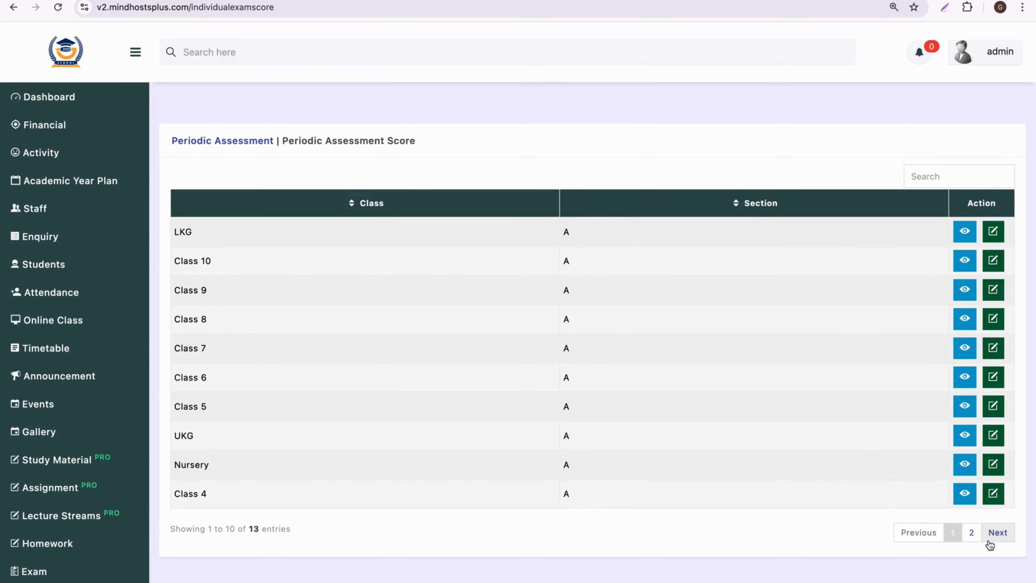
left_click(969, 533)
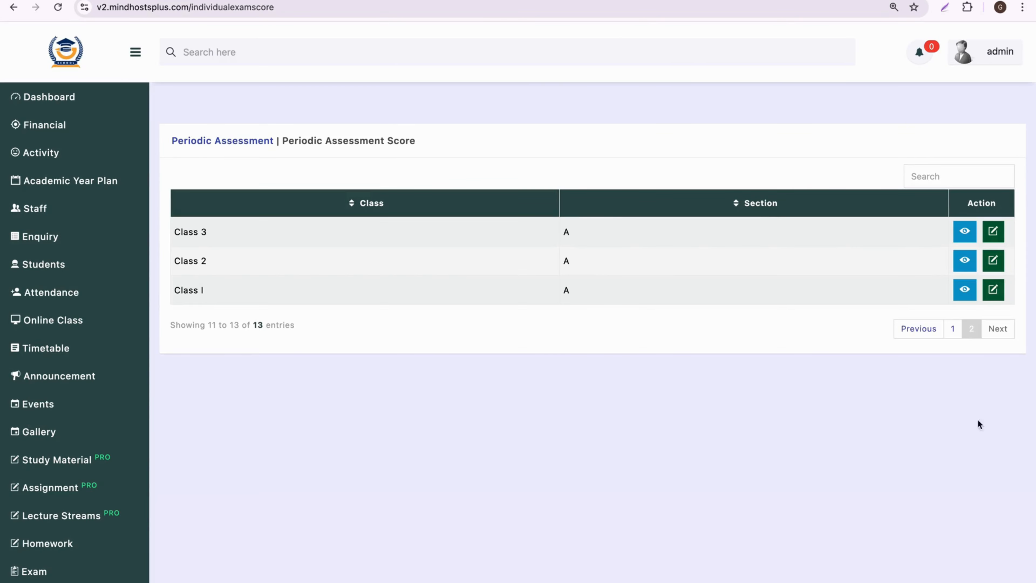
left_click(994, 260)
left_click(398, 201)
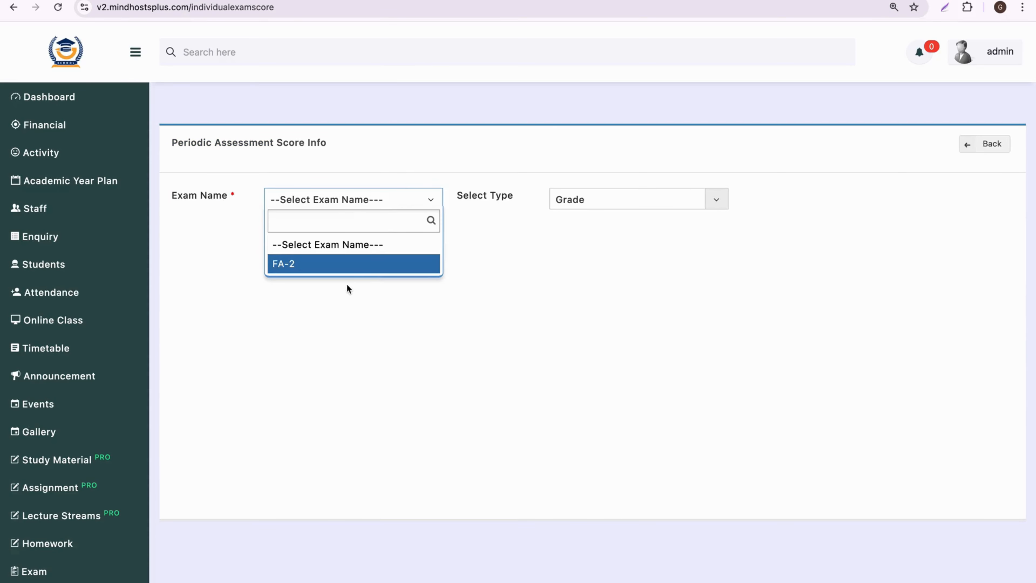
left_click(363, 268)
left_click(563, 199)
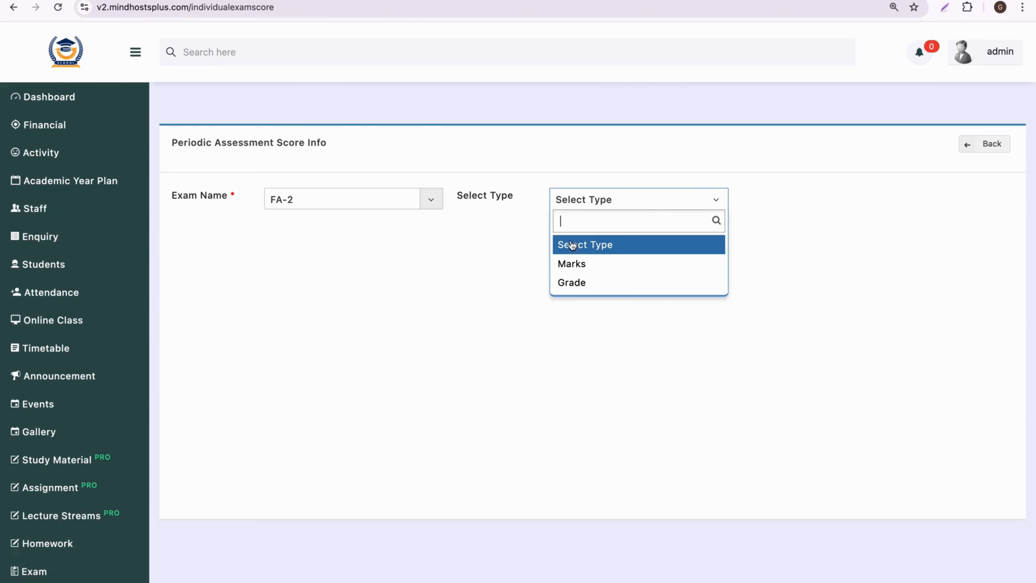
left_click(571, 261)
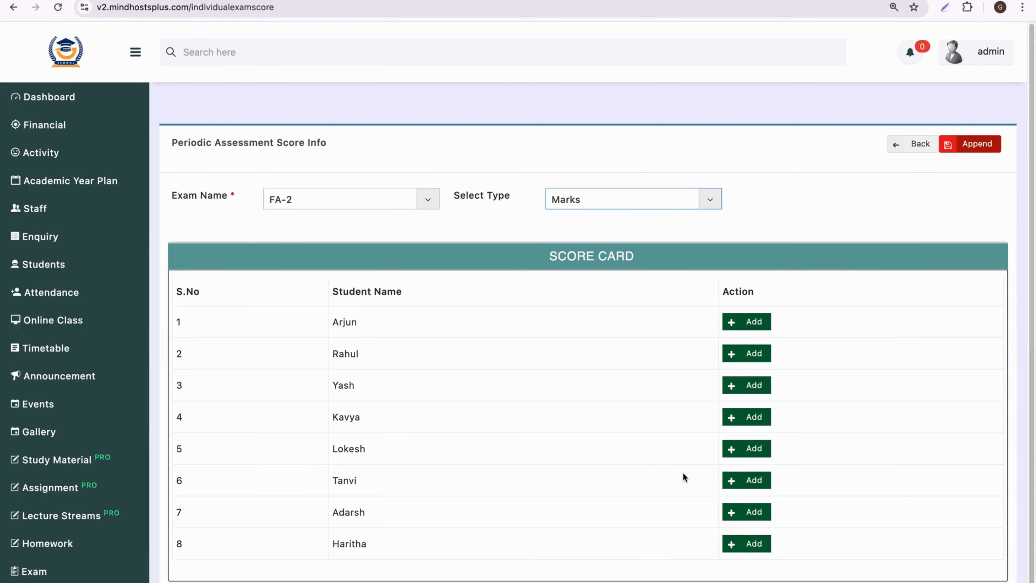
- Set the third student's Science Assignment mark to 4, save the score form, and return to the class list
left_click(746, 381)
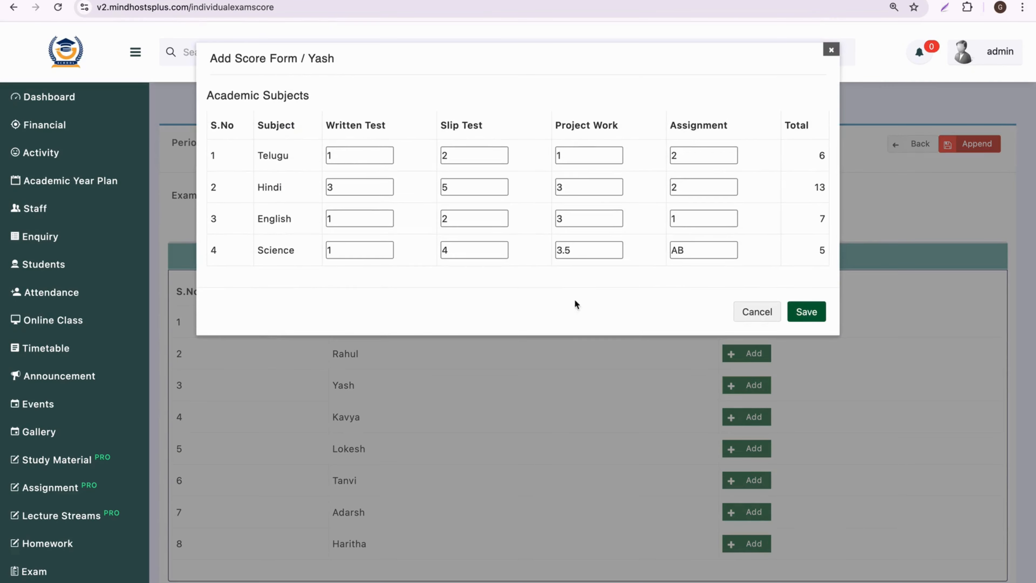
left_click(721, 250)
key("BackSpace")
key("BackSpace")
type("4")
left_click(813, 308)
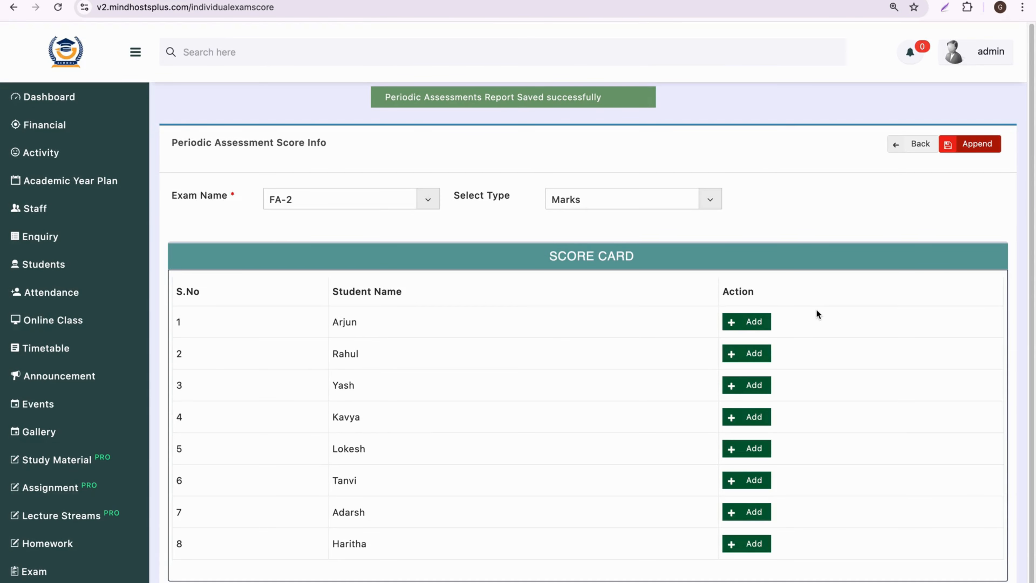
left_click(914, 152)
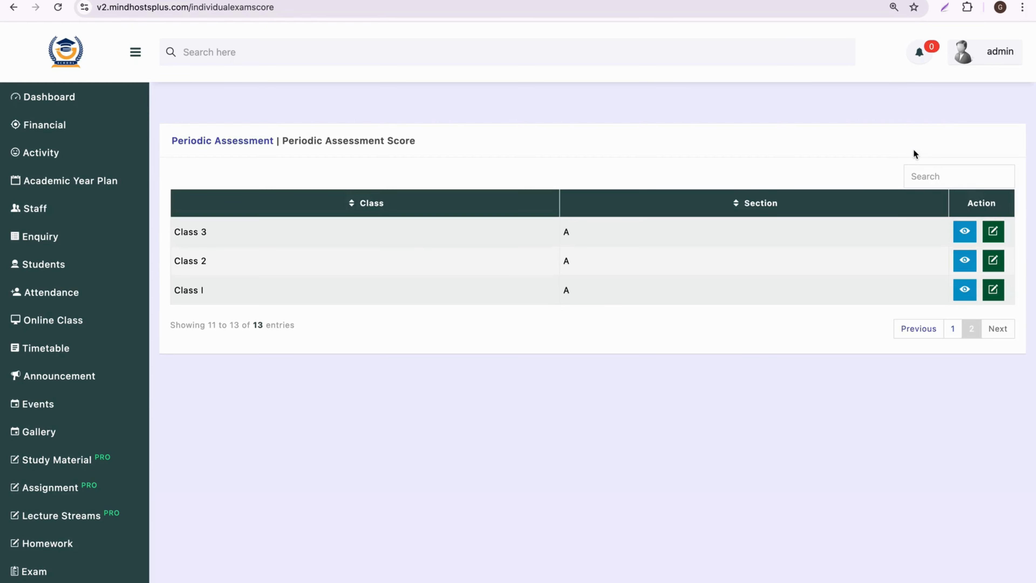
- Reopen the Class 2 FA-2 progress reports, check the third student's Science Assignment mark and total, and close the report
left_click(267, 143)
left_click(509, 214)
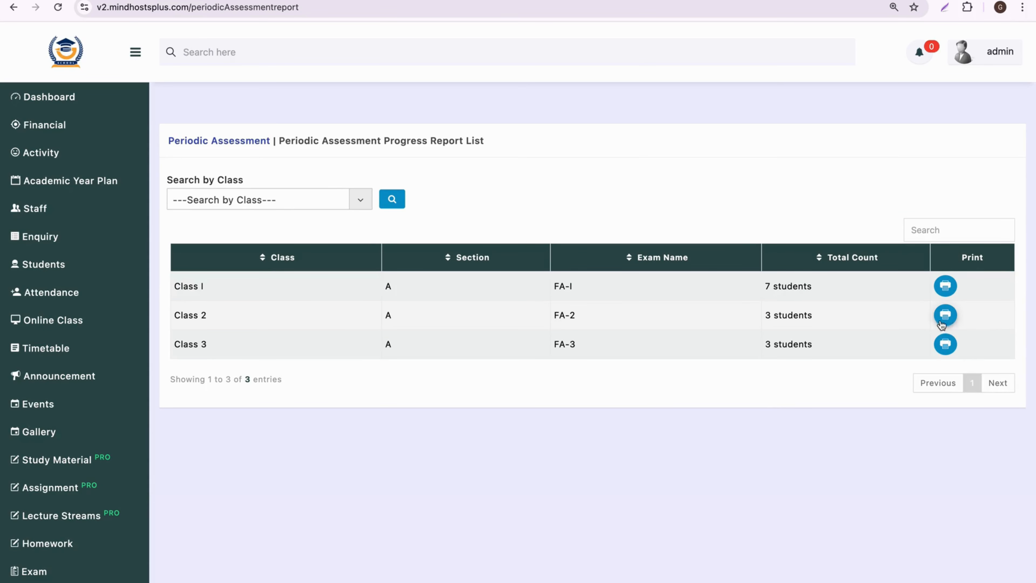
left_click(944, 320)
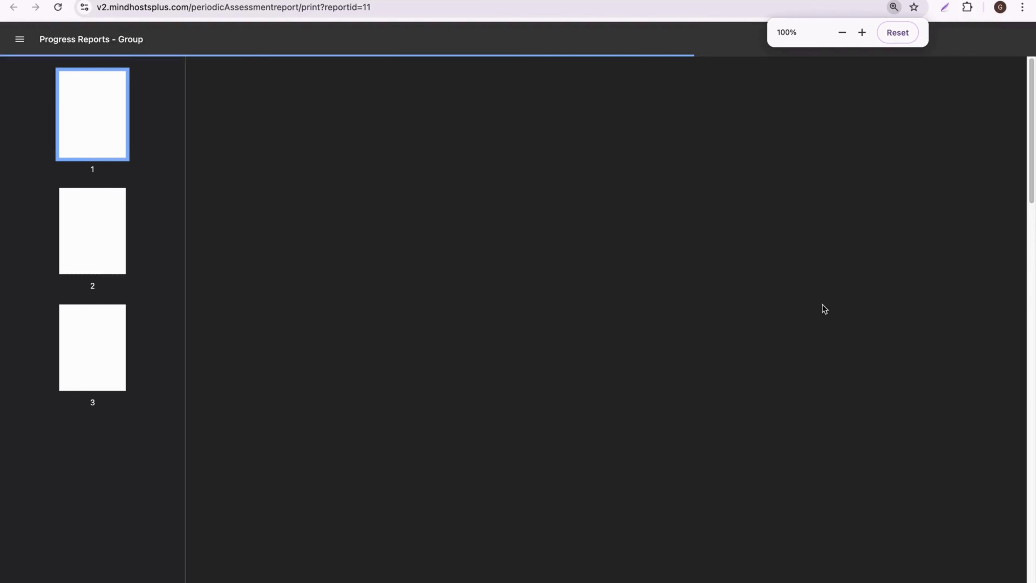
scroll(822, 304, "down", 20)
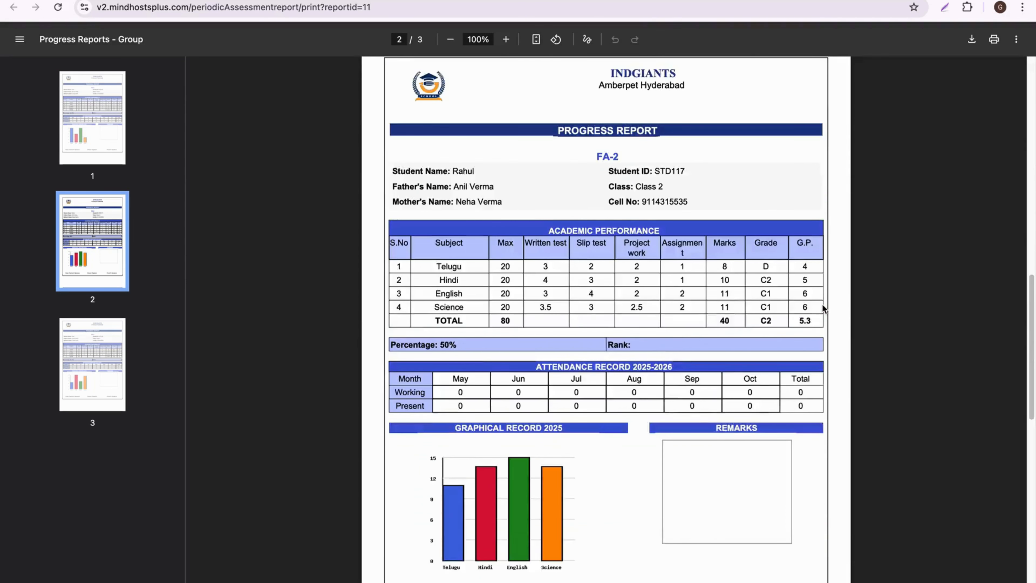
scroll(823, 305, "down", 7)
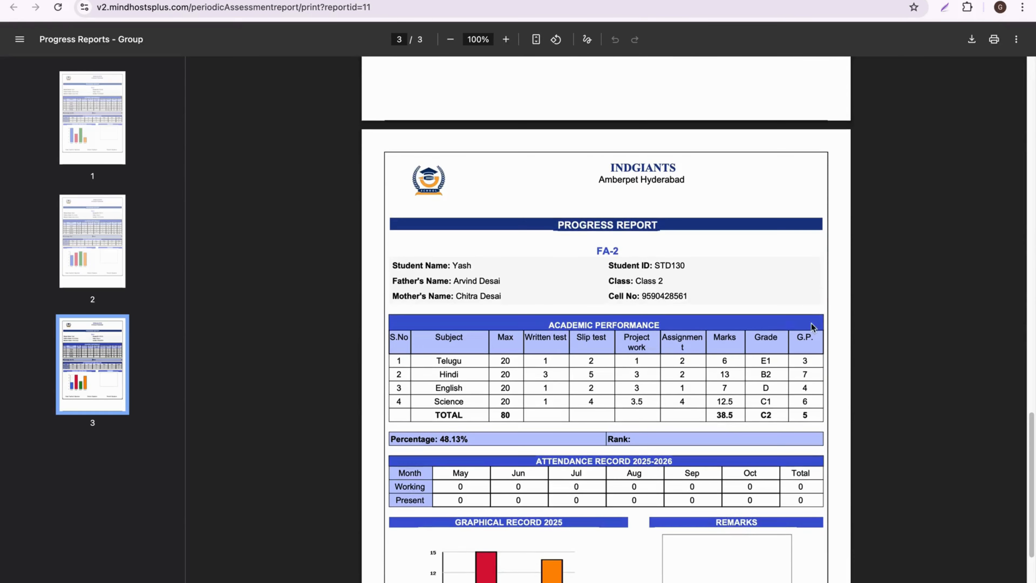
double_click(679, 401)
left_click(672, 420)
key("super+w")
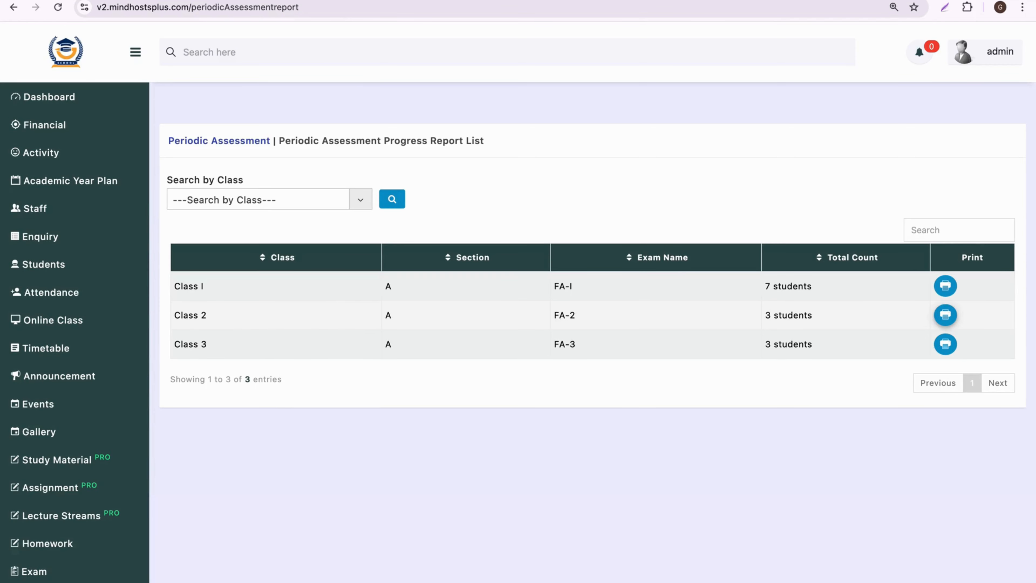